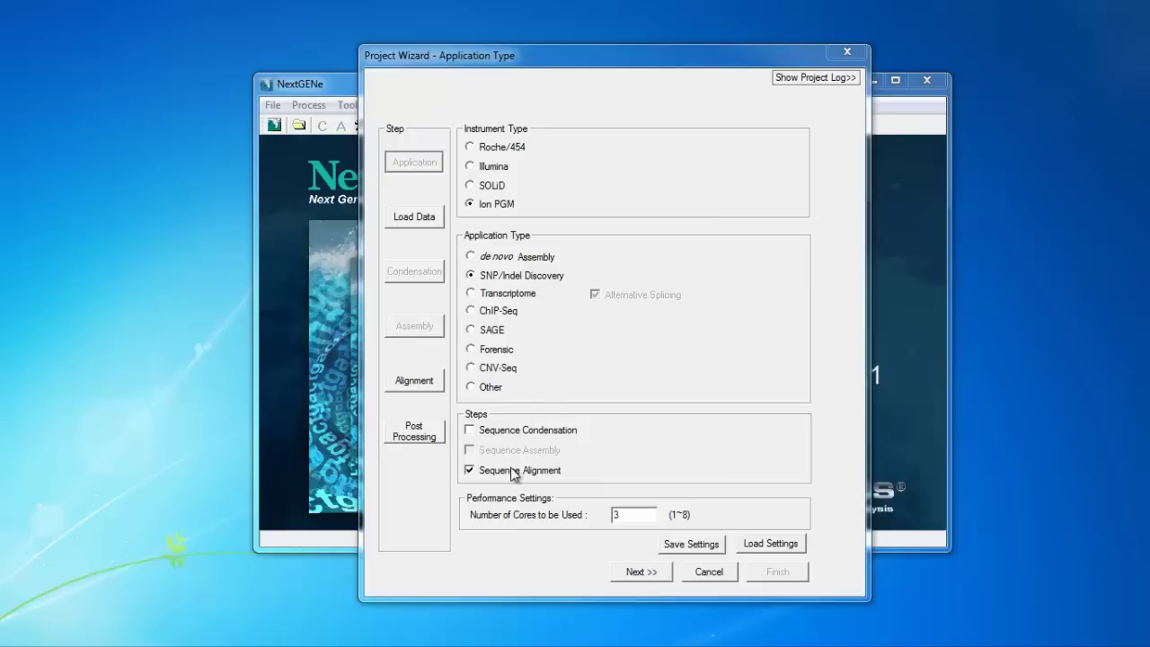
- Advance the project wizard to the Load Data step
click(634, 575)
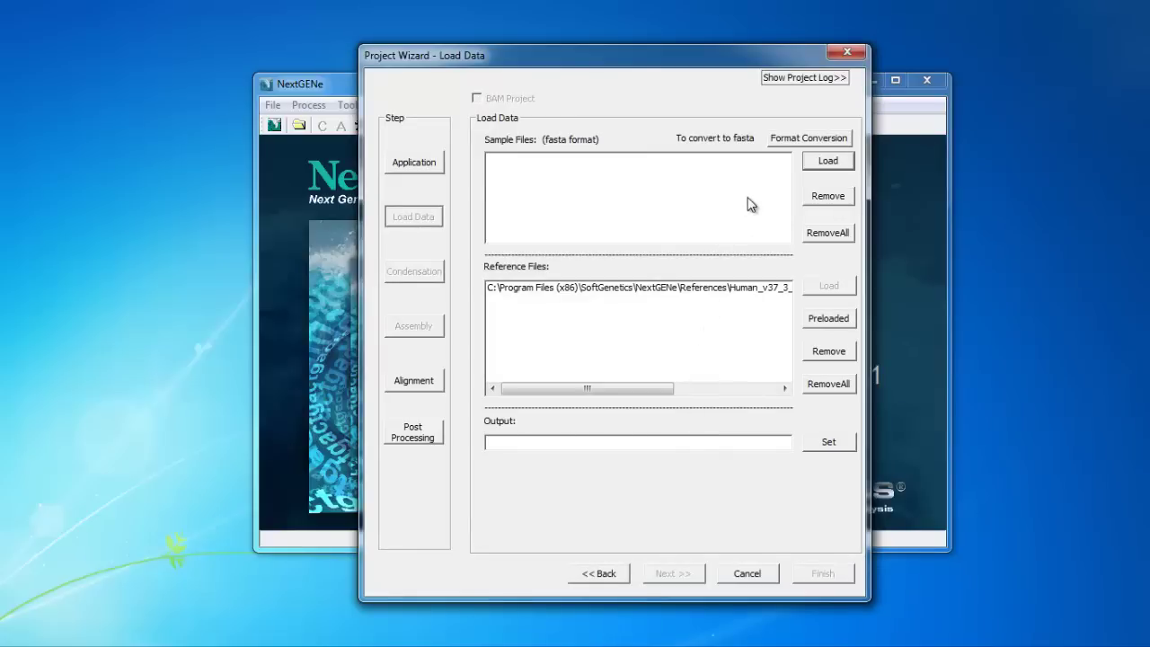
- Queue C13-284.fastq for format conversion, with output going to the HotSpot_Cancer_Panelv2 folder
click(803, 139)
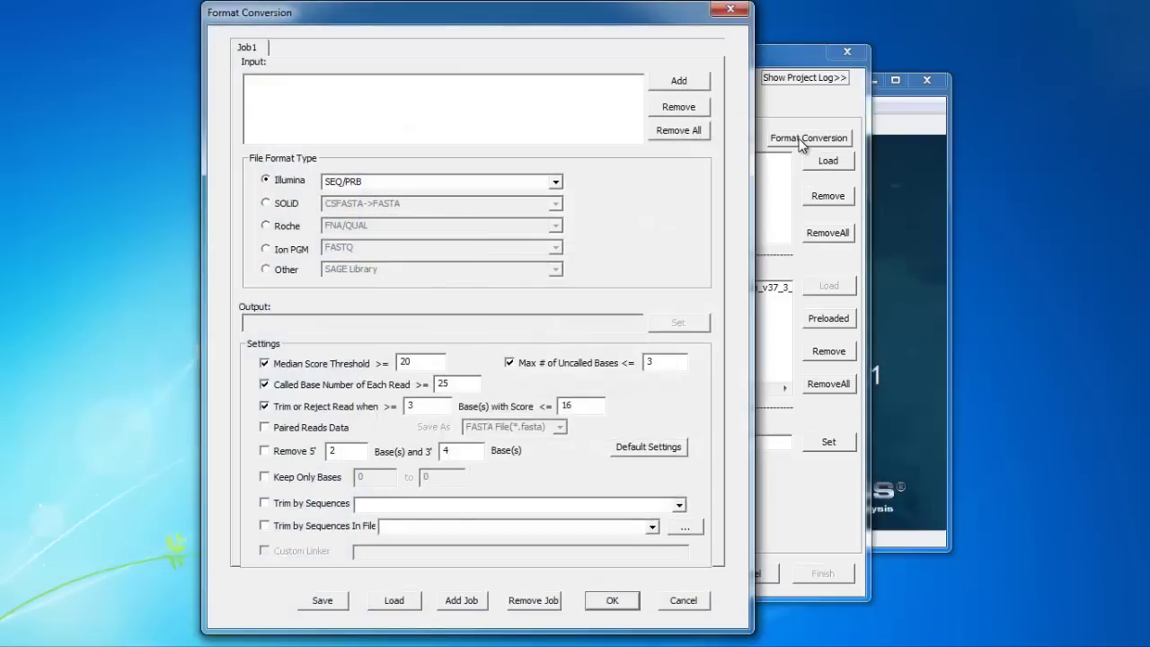
click(685, 82)
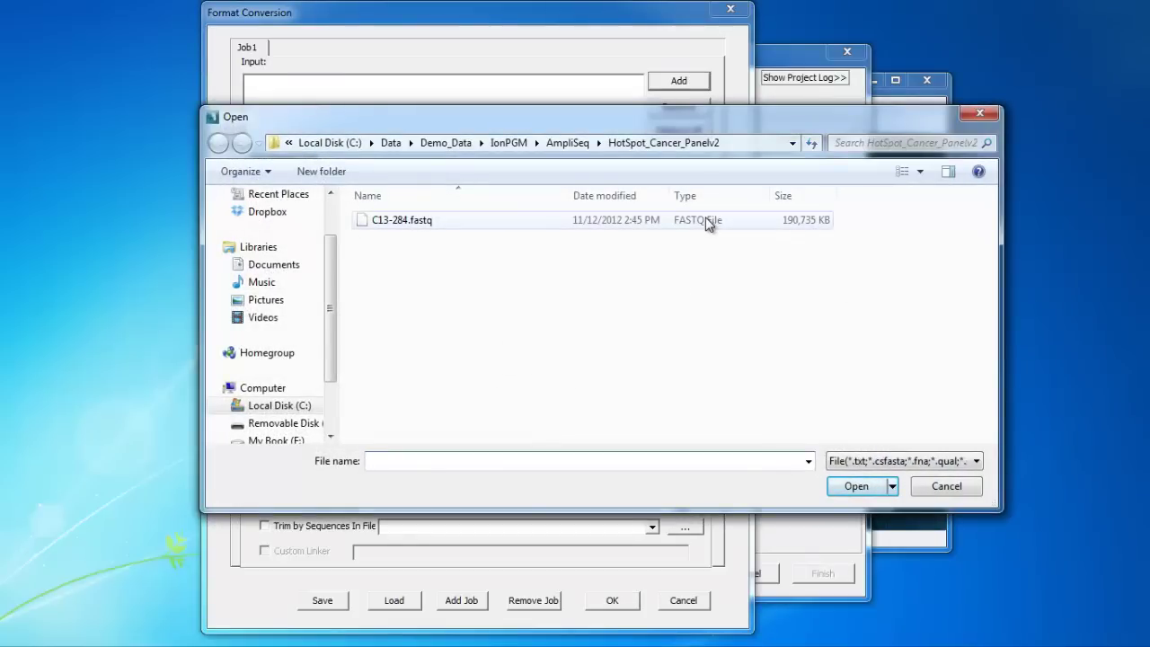
double_click(706, 220)
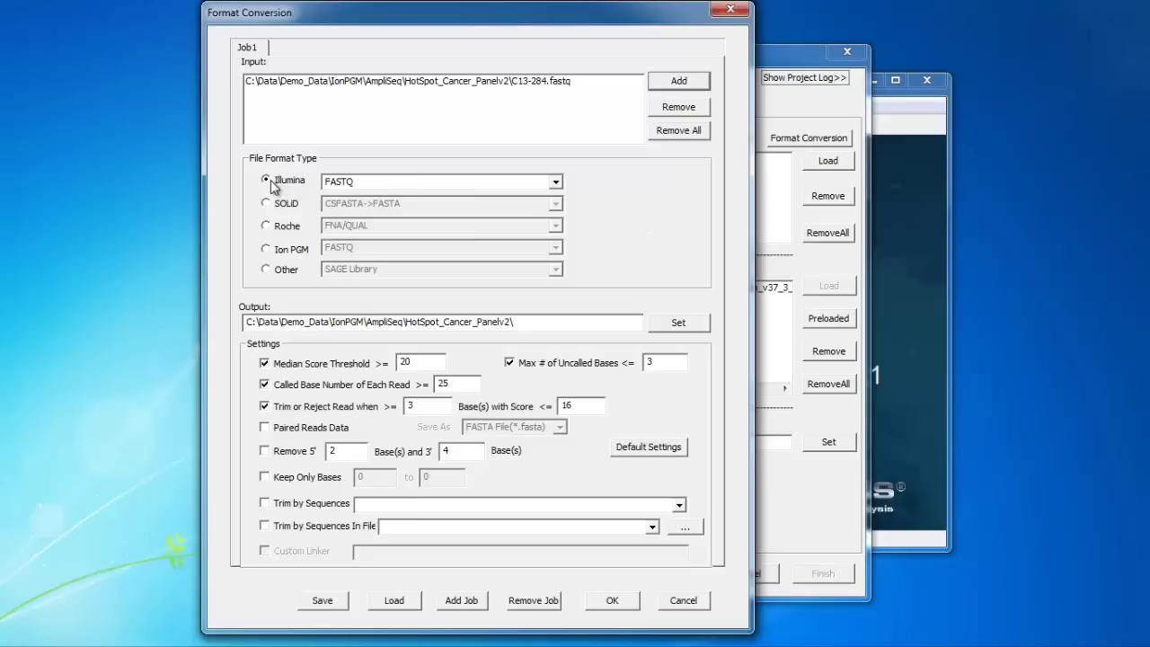
- Convert the FASTQ reads as Ion PGM data with a base score cutoff of 12
click(274, 252)
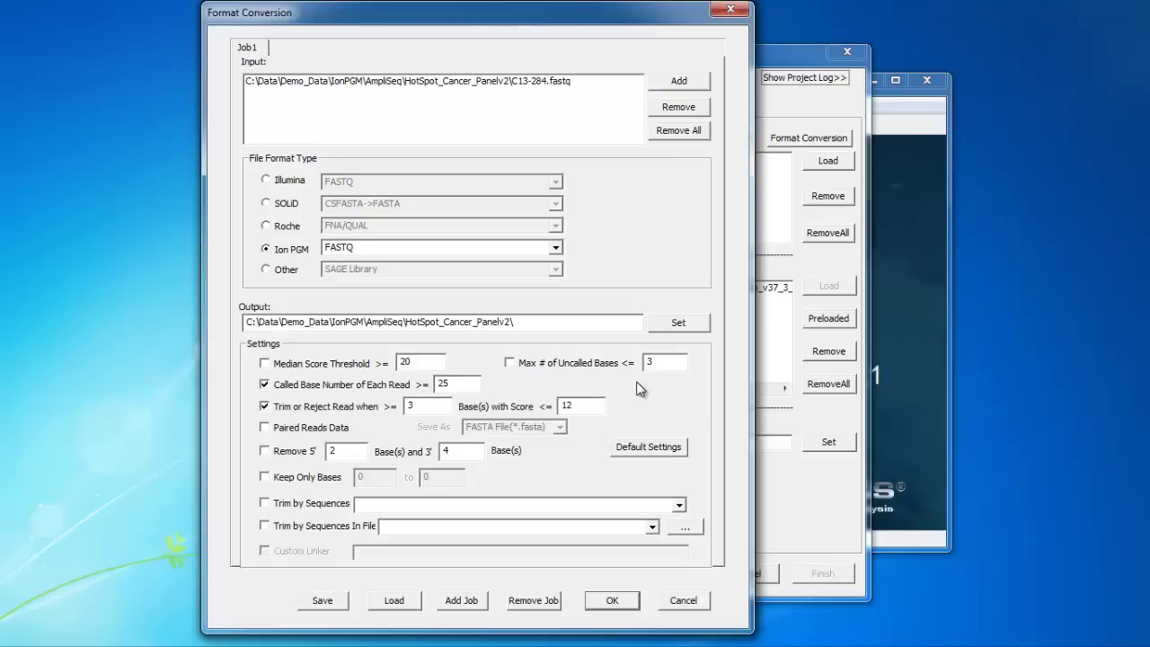
click(615, 610)
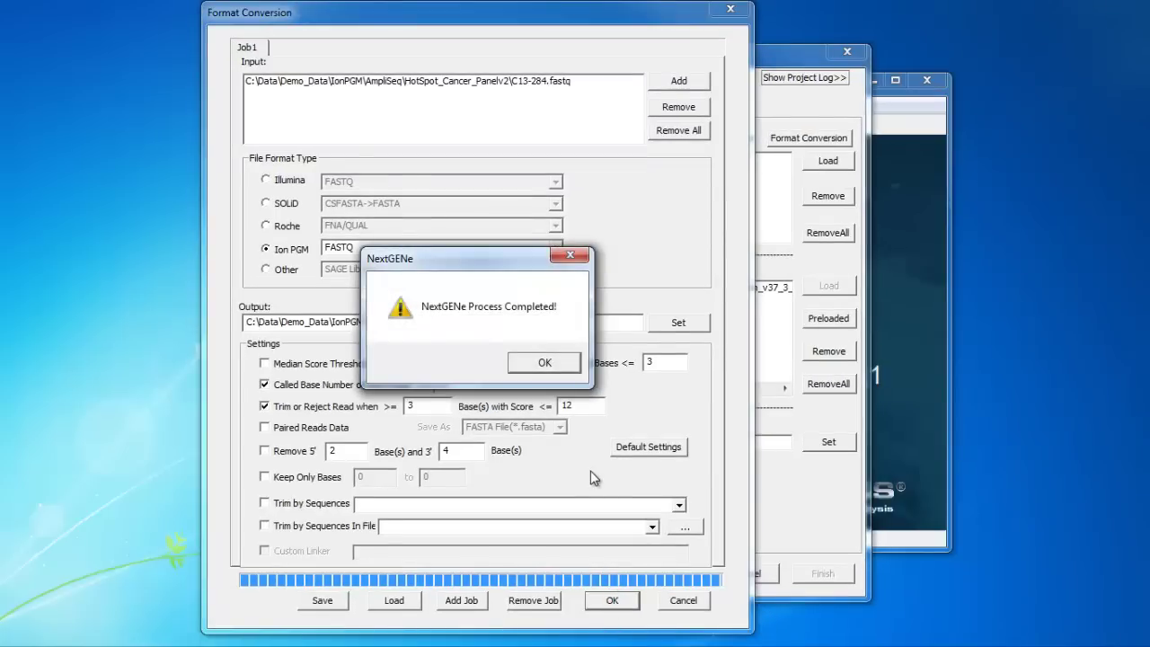
- Load C13-284_converted.fasta as the project's sample file
click(546, 365)
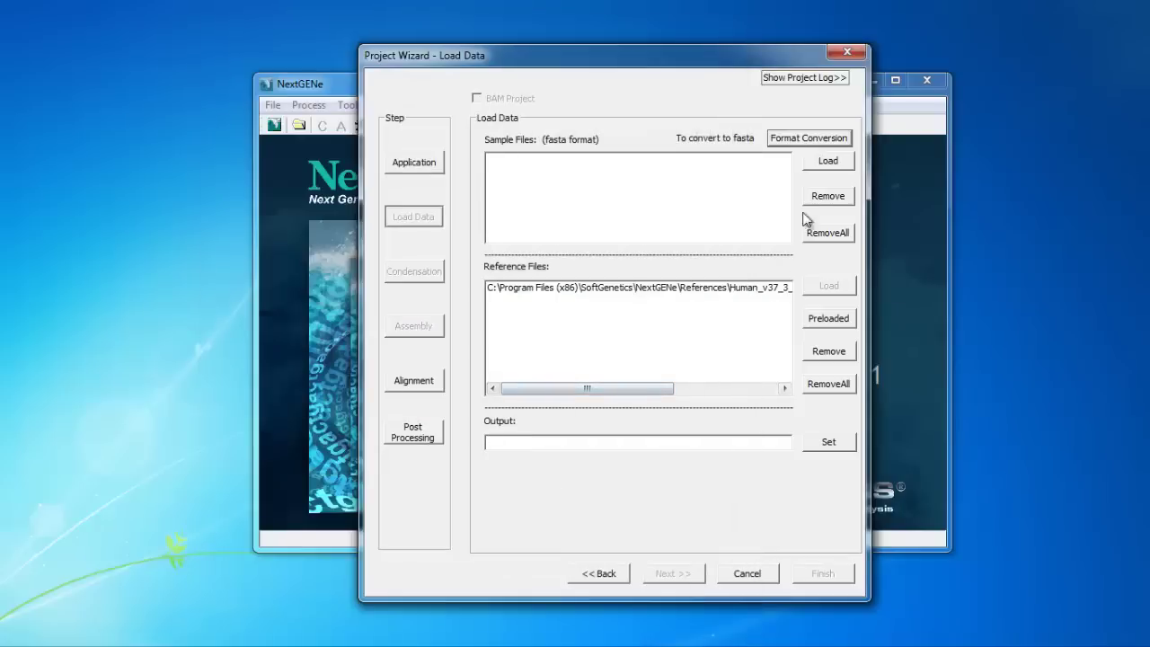
click(824, 170)
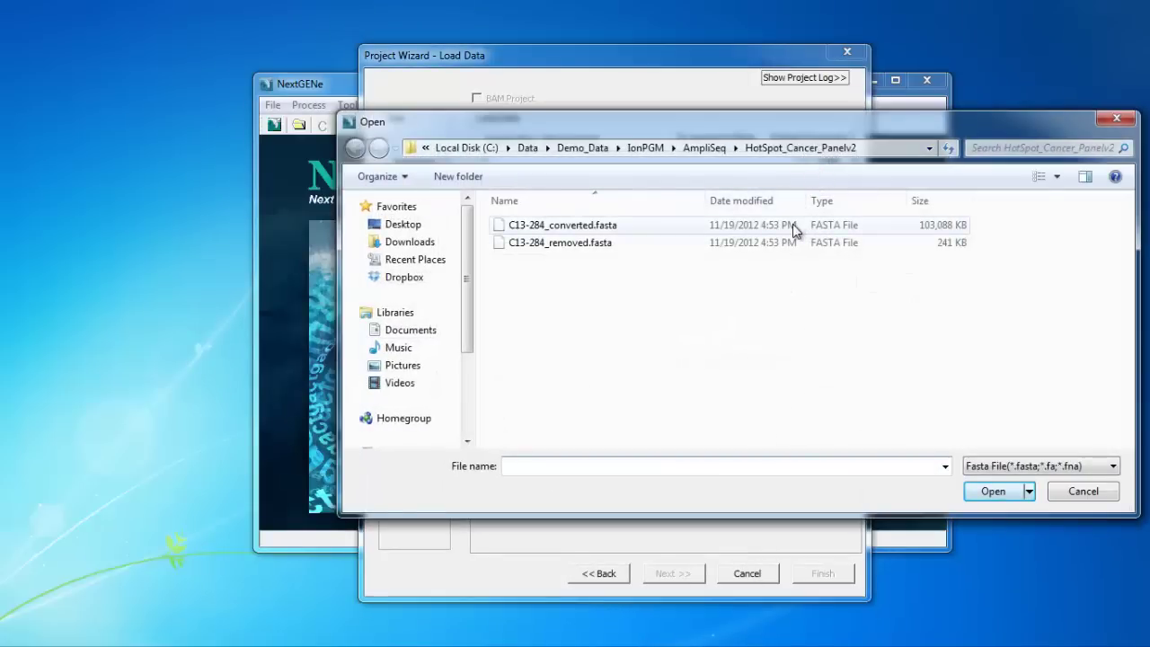
double_click(793, 225)
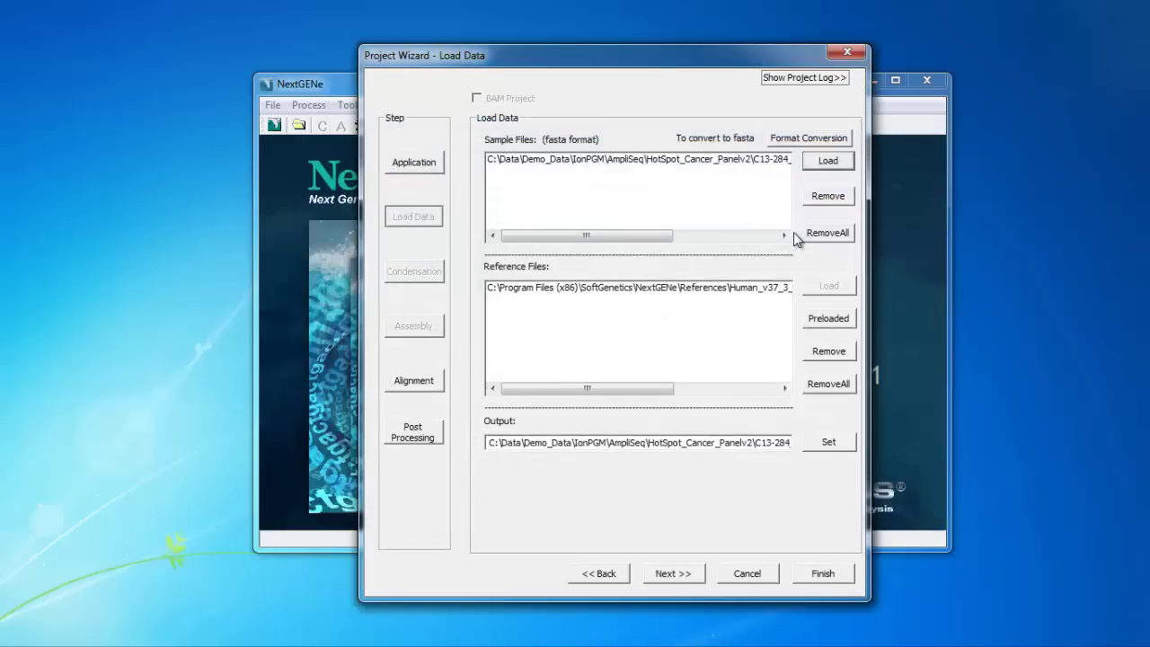
click(831, 321)
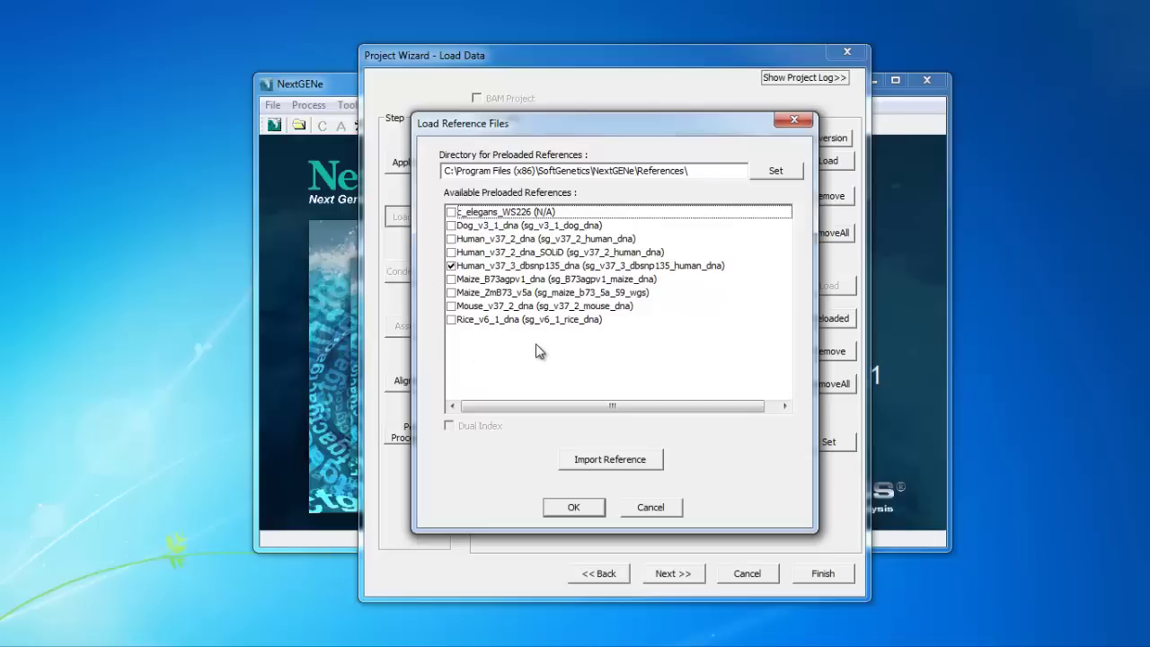
click(616, 460)
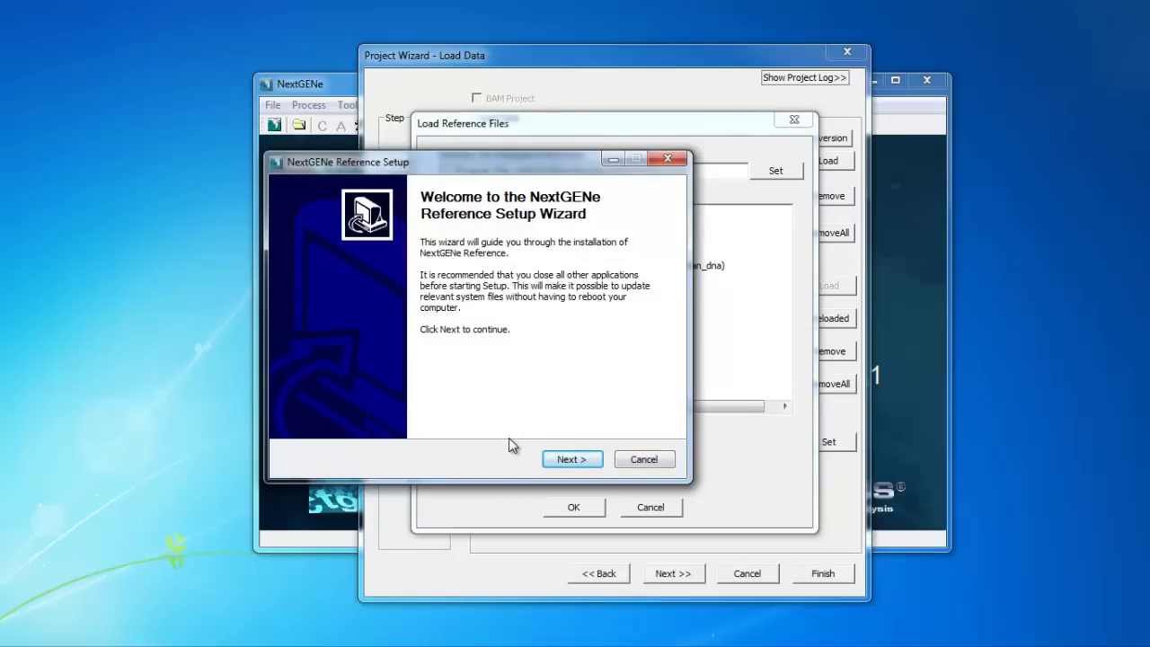
click(647, 462)
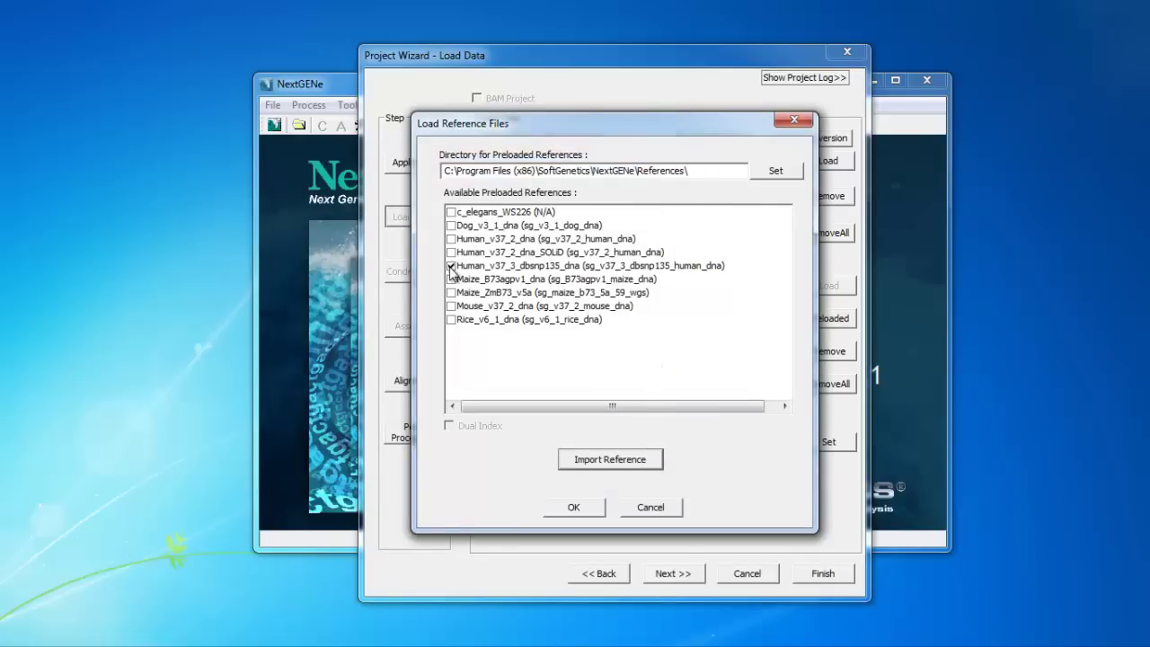
click(562, 509)
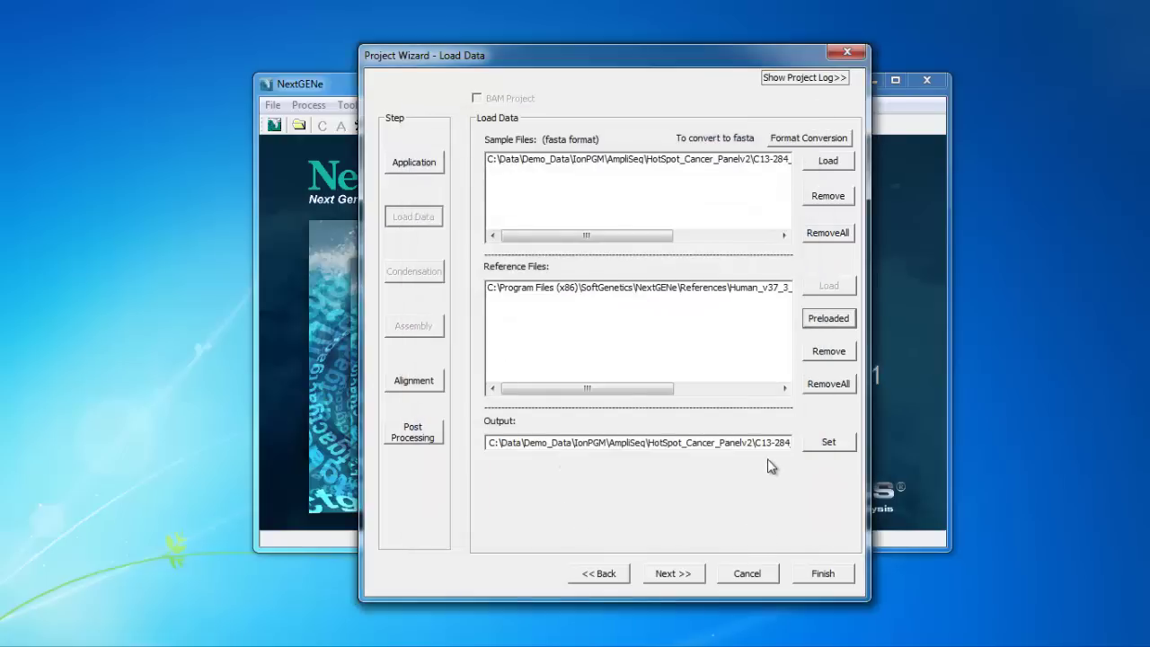
click(773, 442)
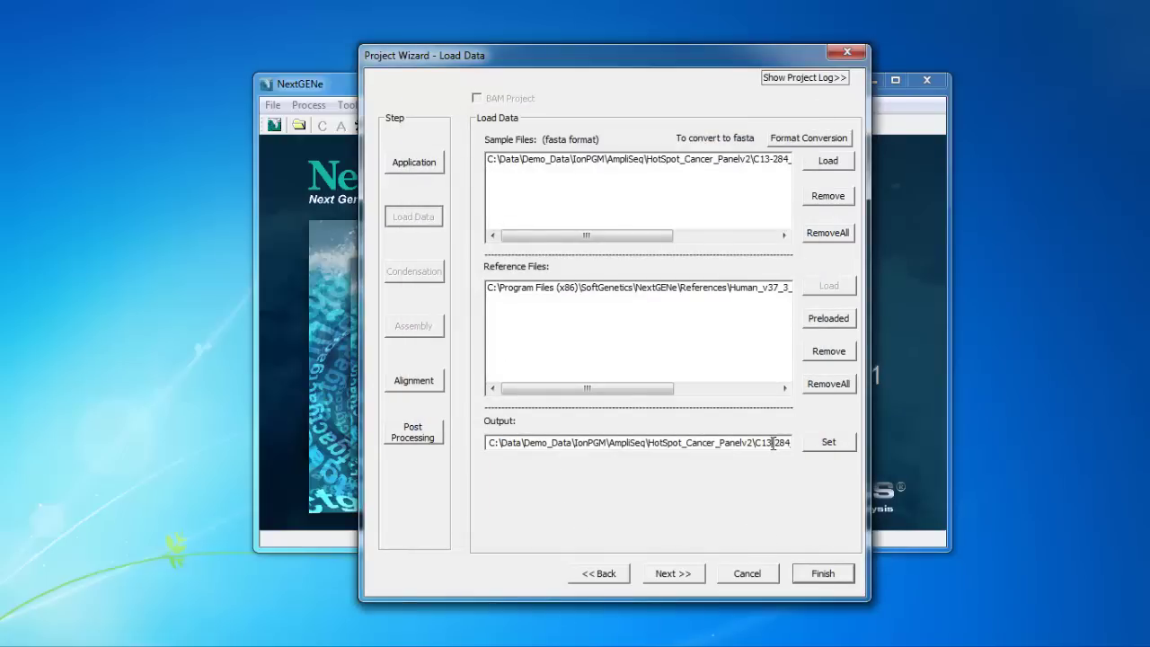
drag(773, 442, 789, 445)
click(789, 445)
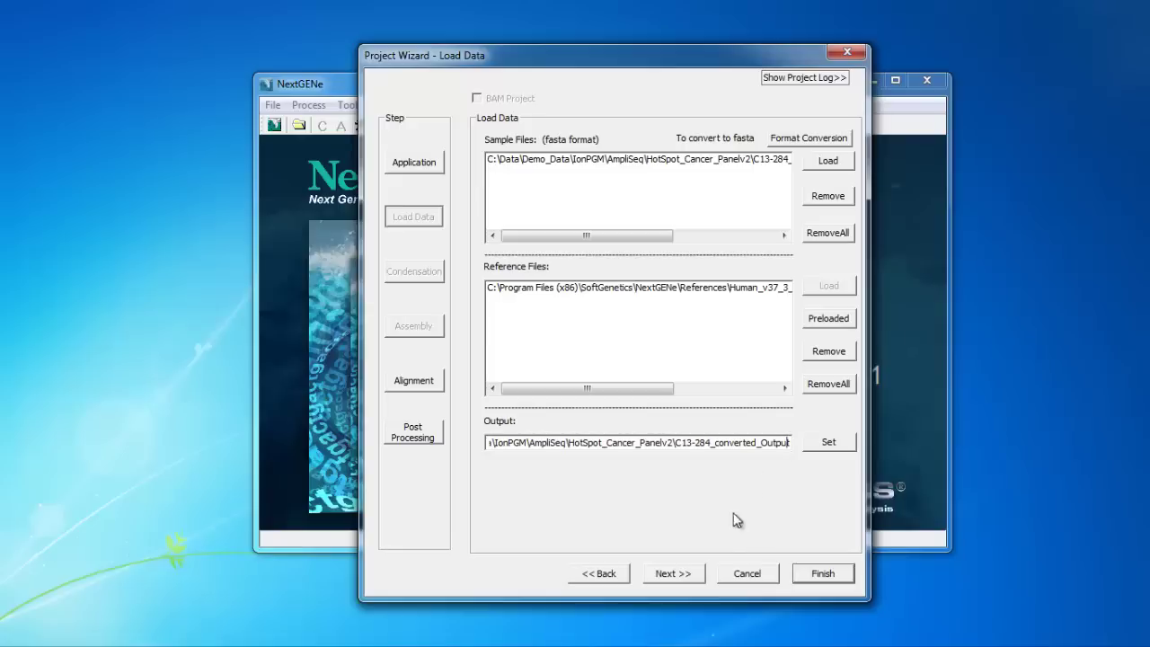
- Advance the project wizard to the Alignment settings step
click(682, 577)
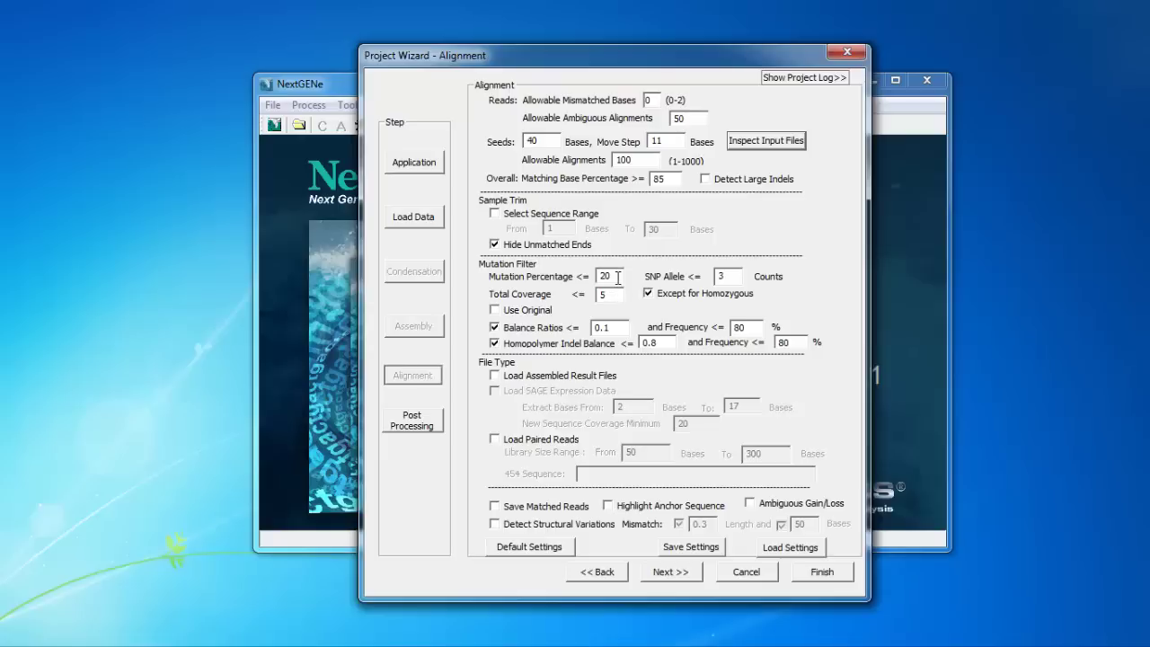
- Set the mutation filter to Mutation Percentage 1, Total Coverage 100 and SNP Allele 20
drag(617, 278, 582, 283)
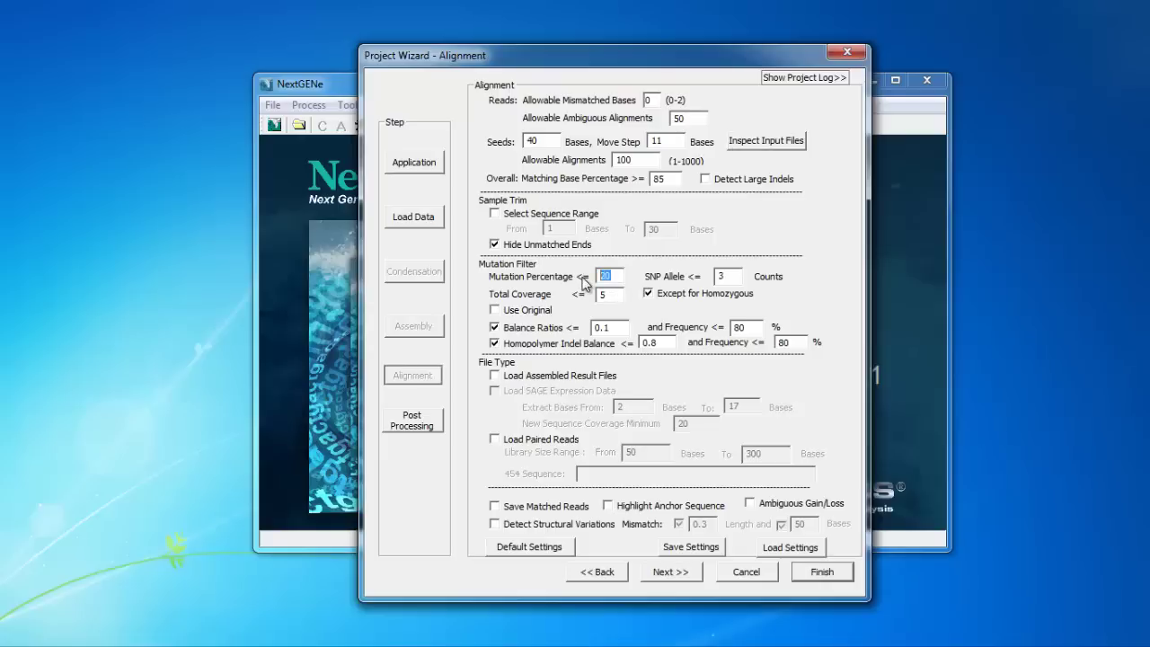
text(1)
click(612, 293)
drag(611, 293, 586, 293)
text(100)
drag(733, 277, 716, 280)
text(20)
- Add a Mutation report using mutation_report.ini, then finish the wizard to open the C13-284_converted_Output project
click(837, 580)
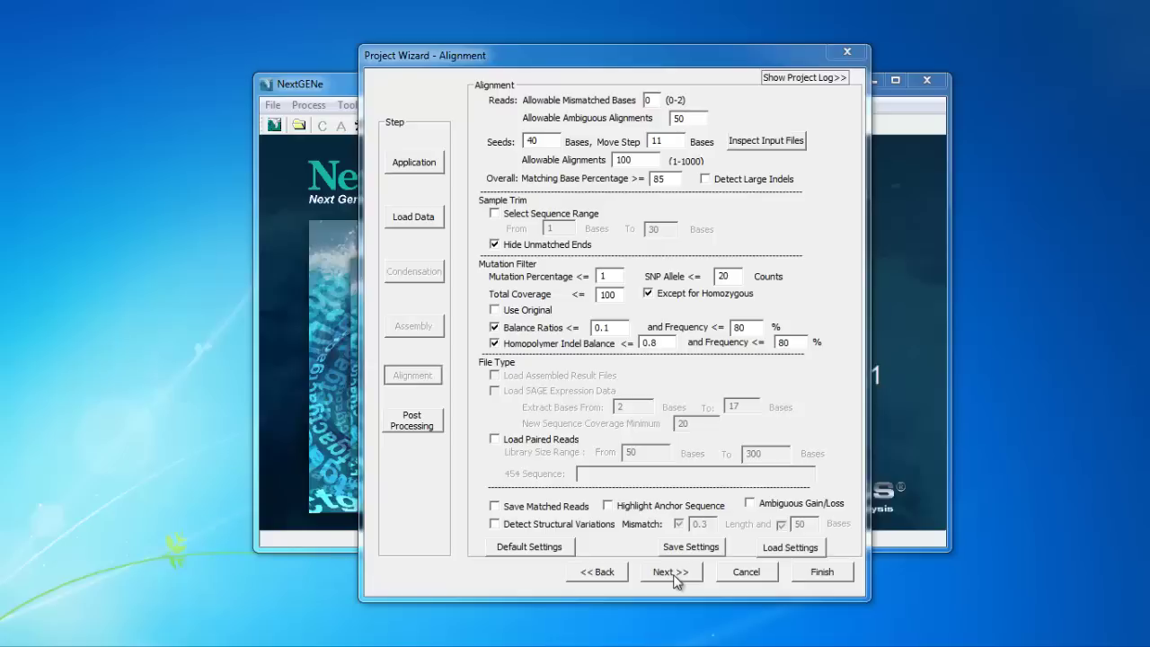
click(672, 573)
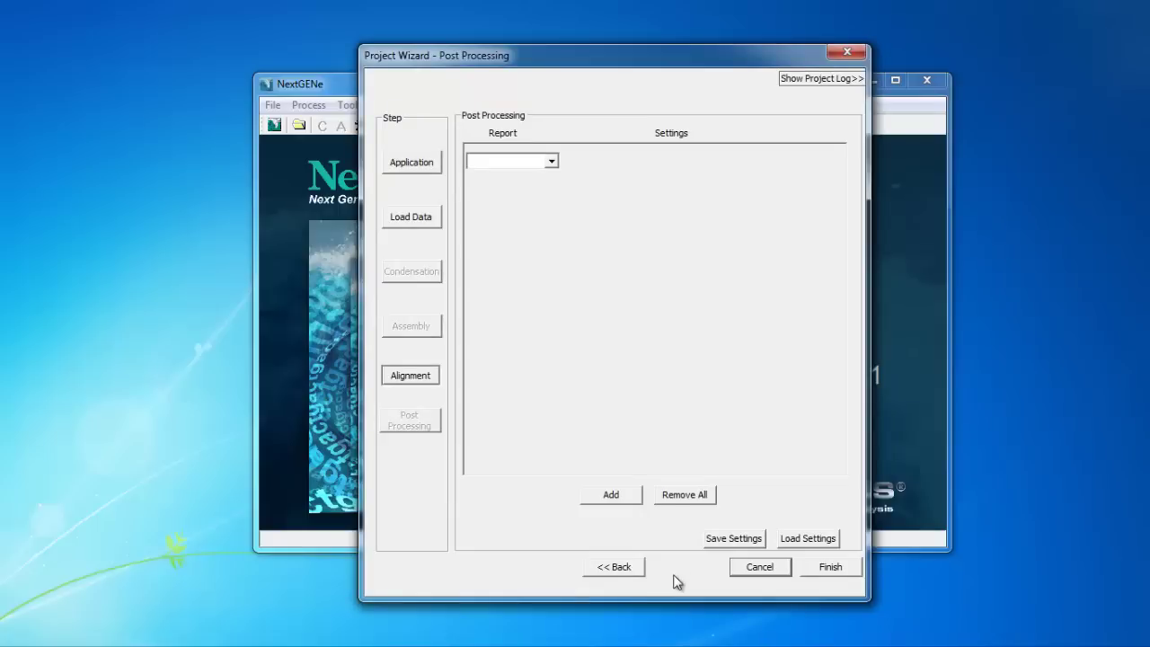
click(552, 163)
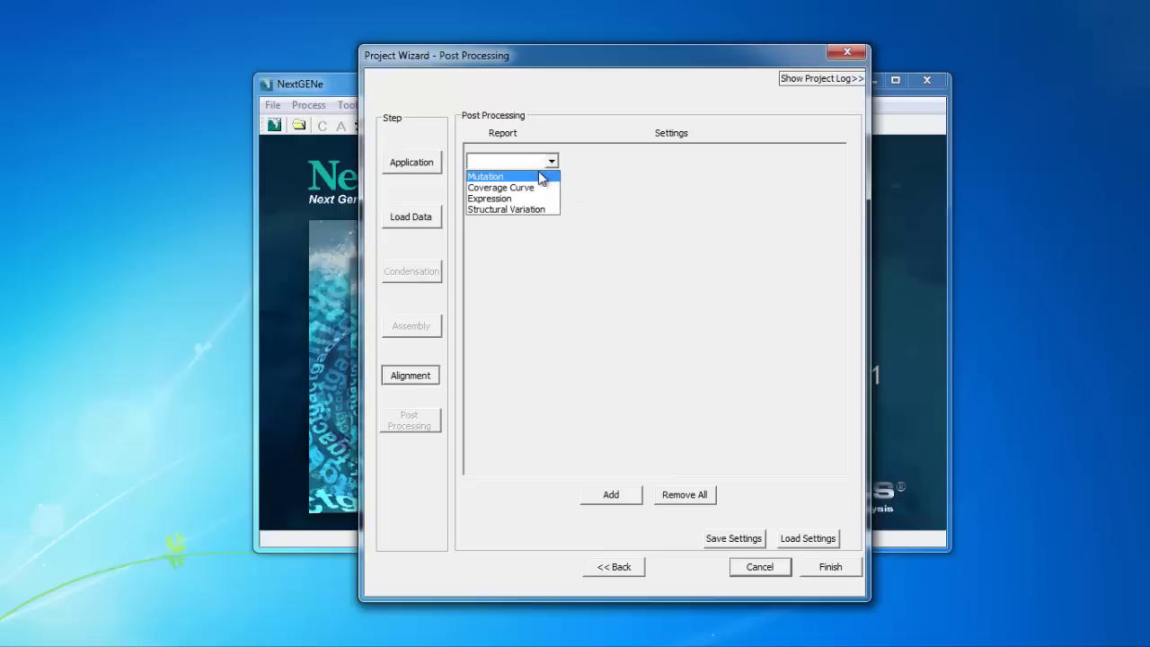
click(530, 178)
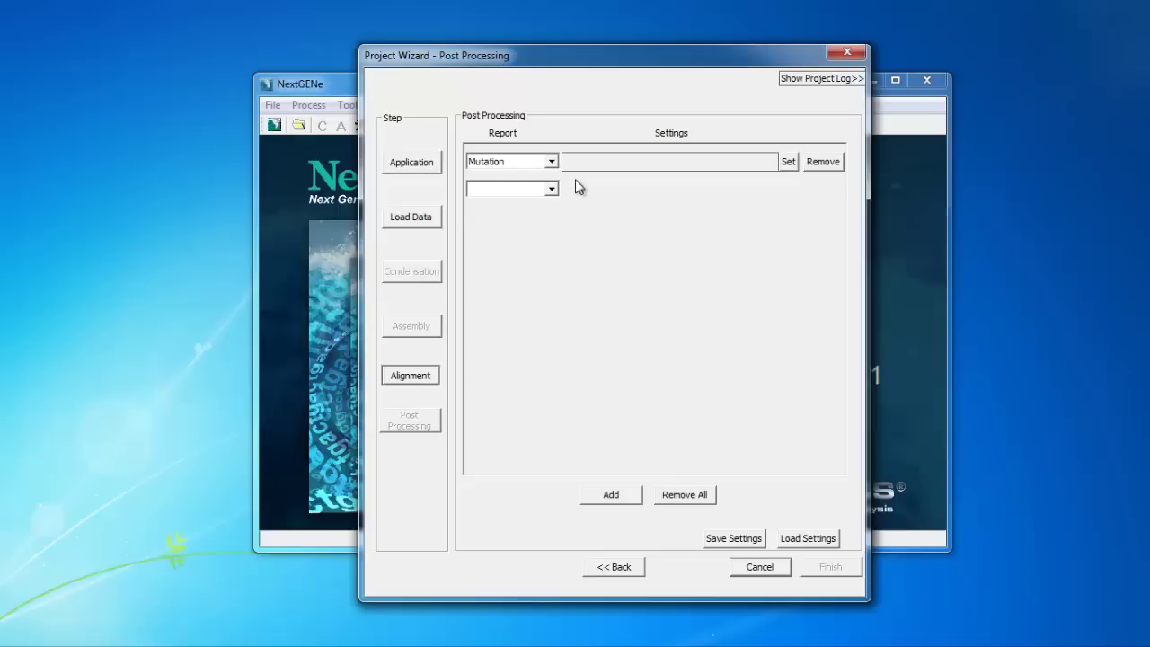
click(785, 164)
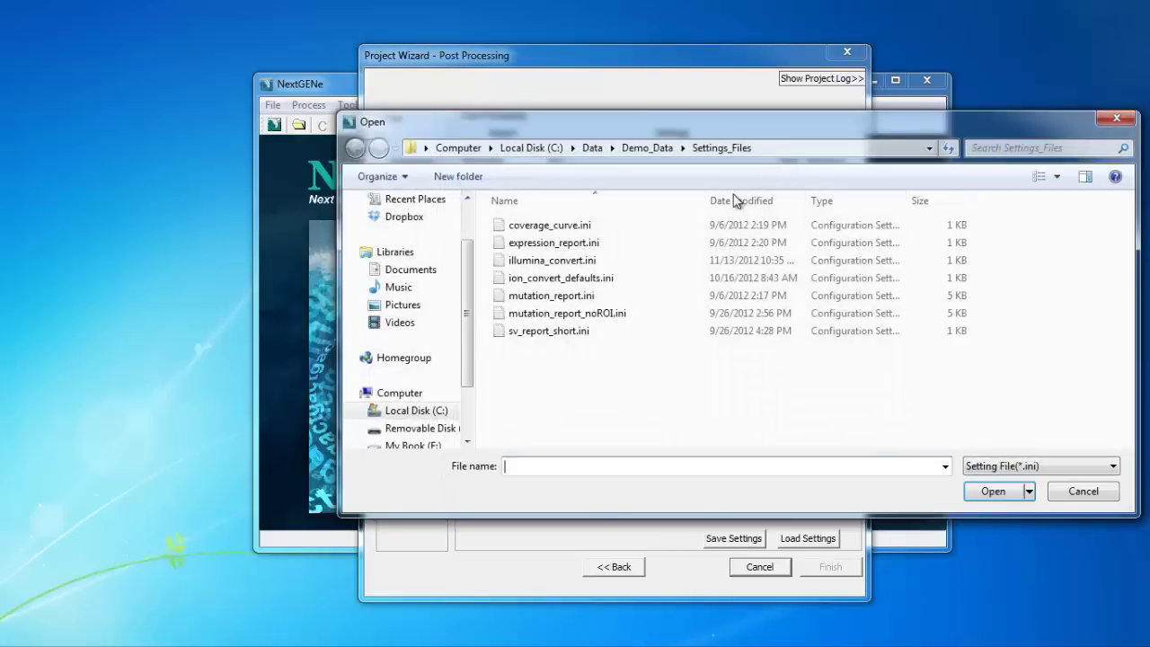
double_click(645, 297)
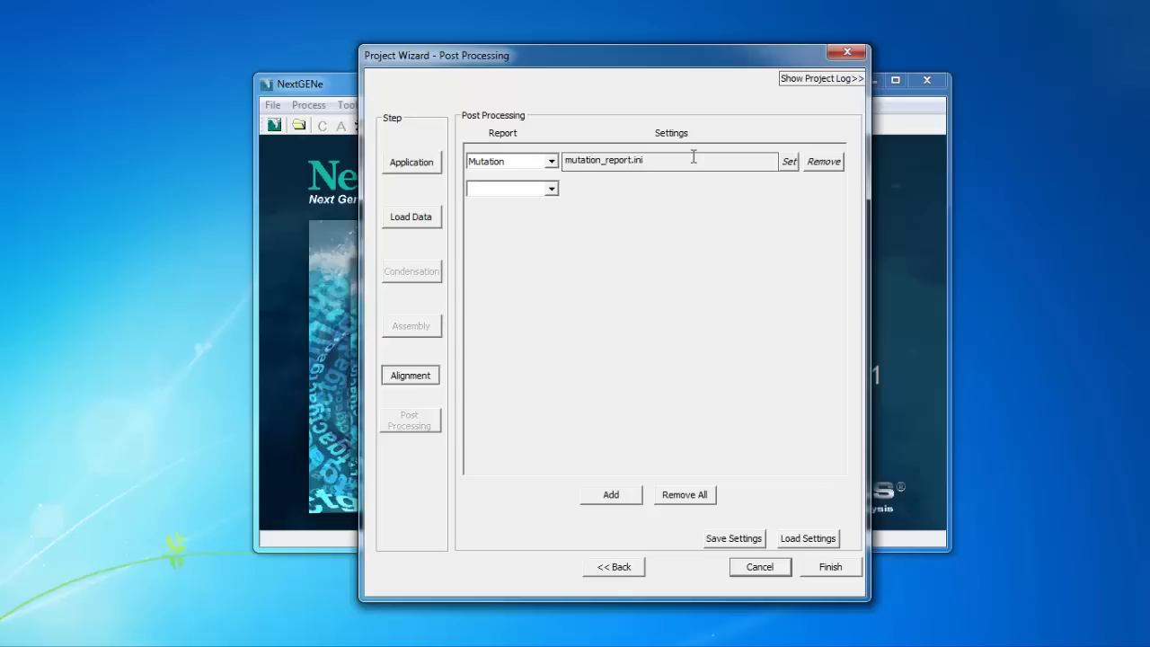
click(840, 574)
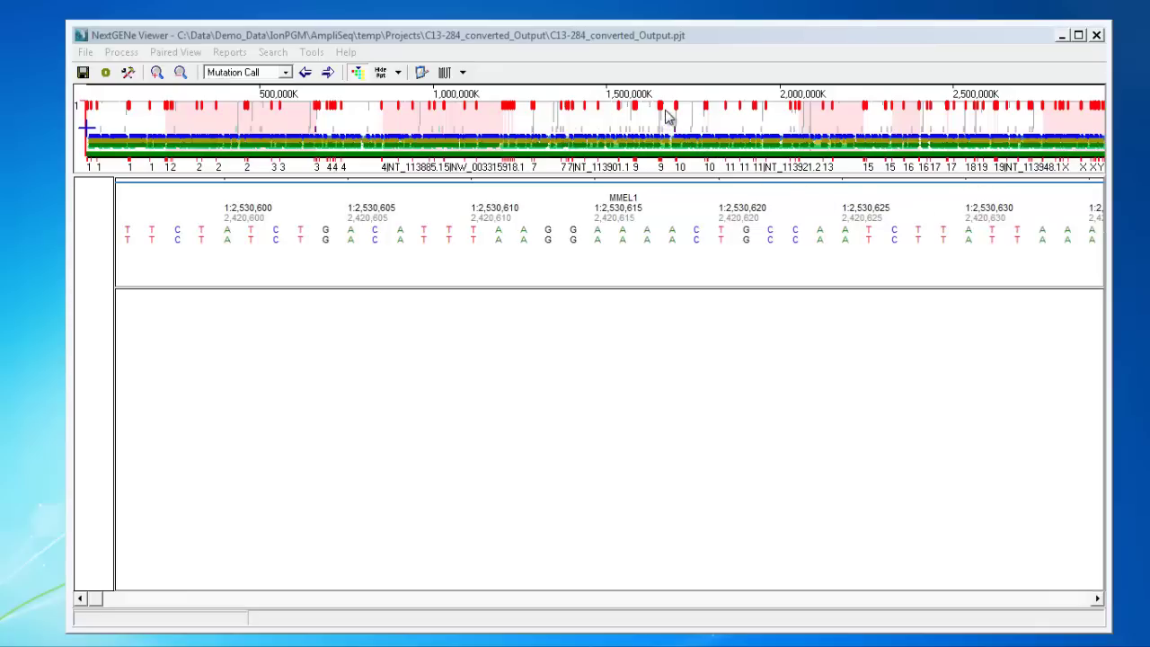
- Zoom the overview from the whole genome to about 1,698,855K–1,698,915K to see individual reads
double_click(696, 144)
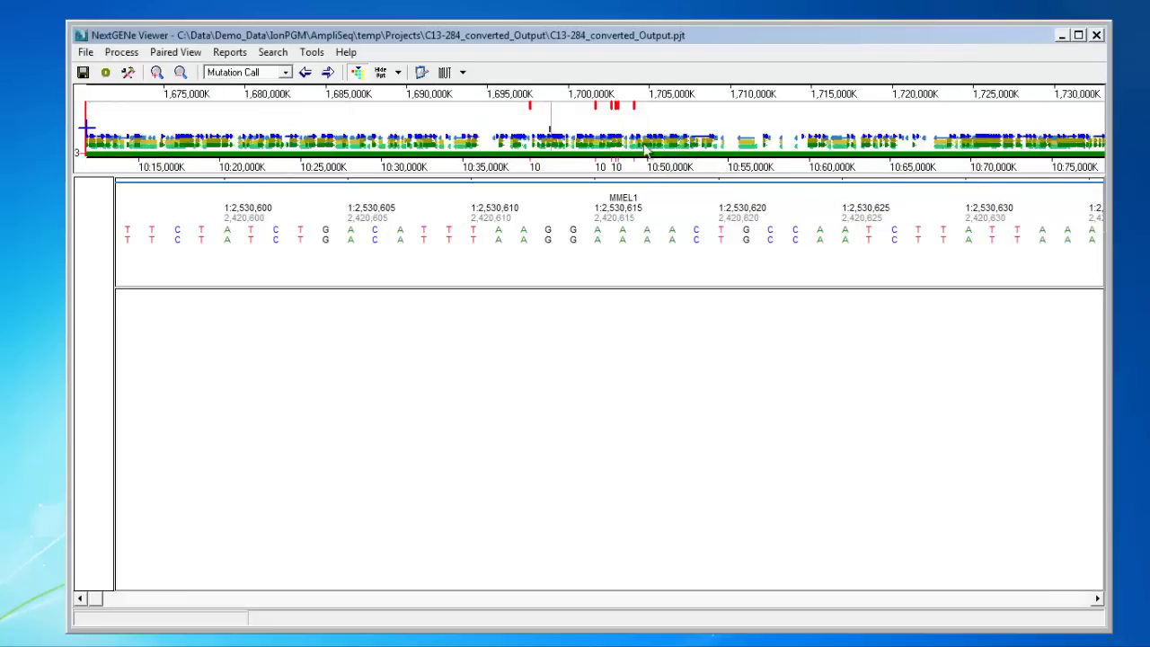
drag(514, 108, 579, 138)
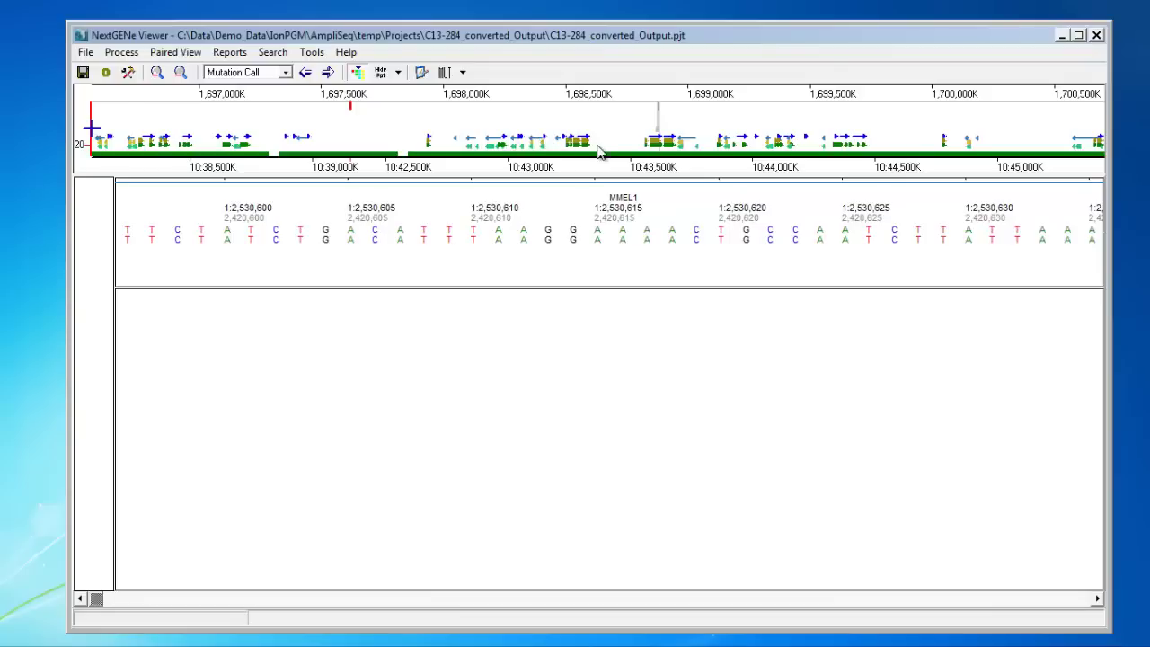
click(667, 139)
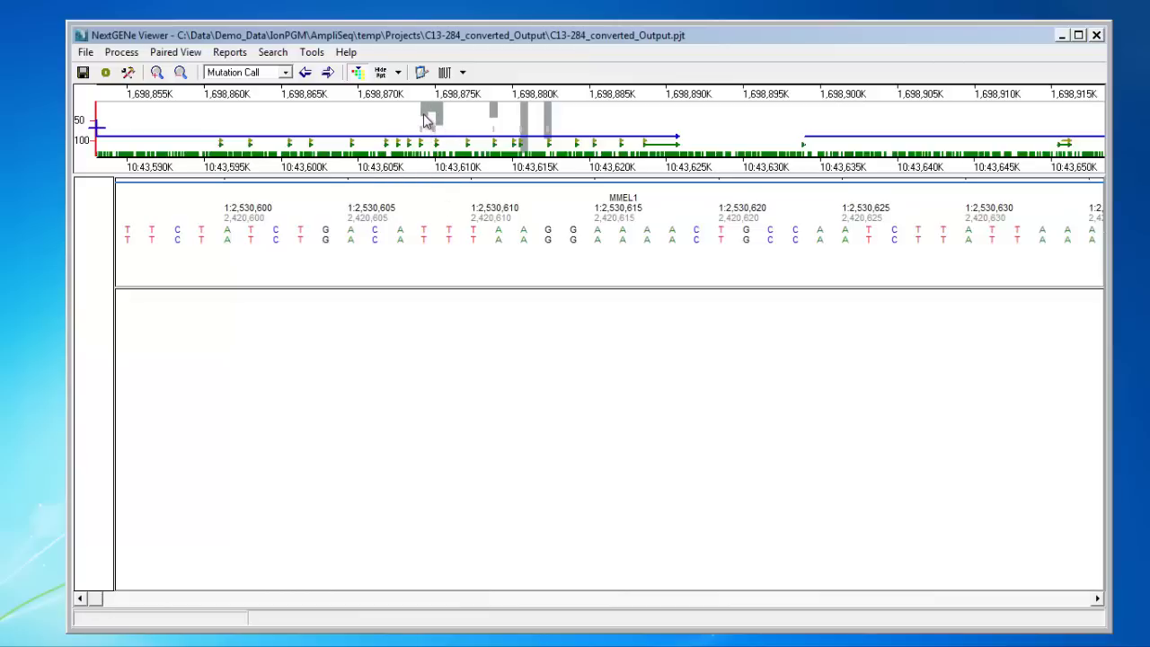
- Jump the view to the RET gene on chromosome 10, near position 43,609,165
click(424, 123)
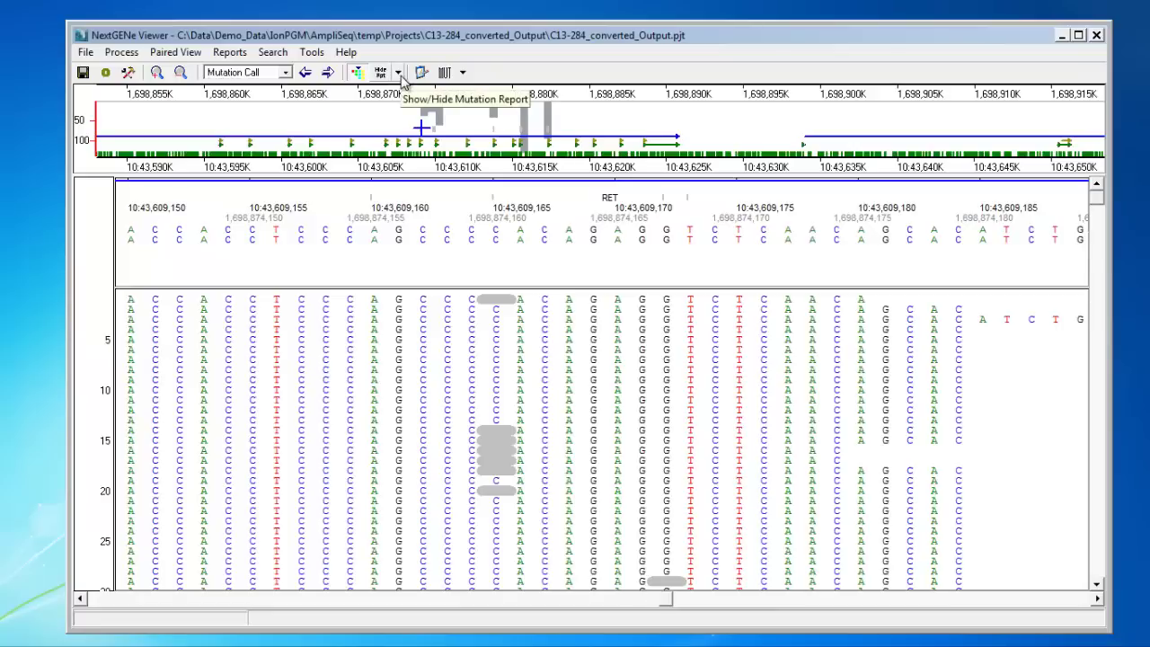
- Show the mutation report below the sequences and centre on RET c.2307G>T (rs1800861) at 43613843
click(400, 75)
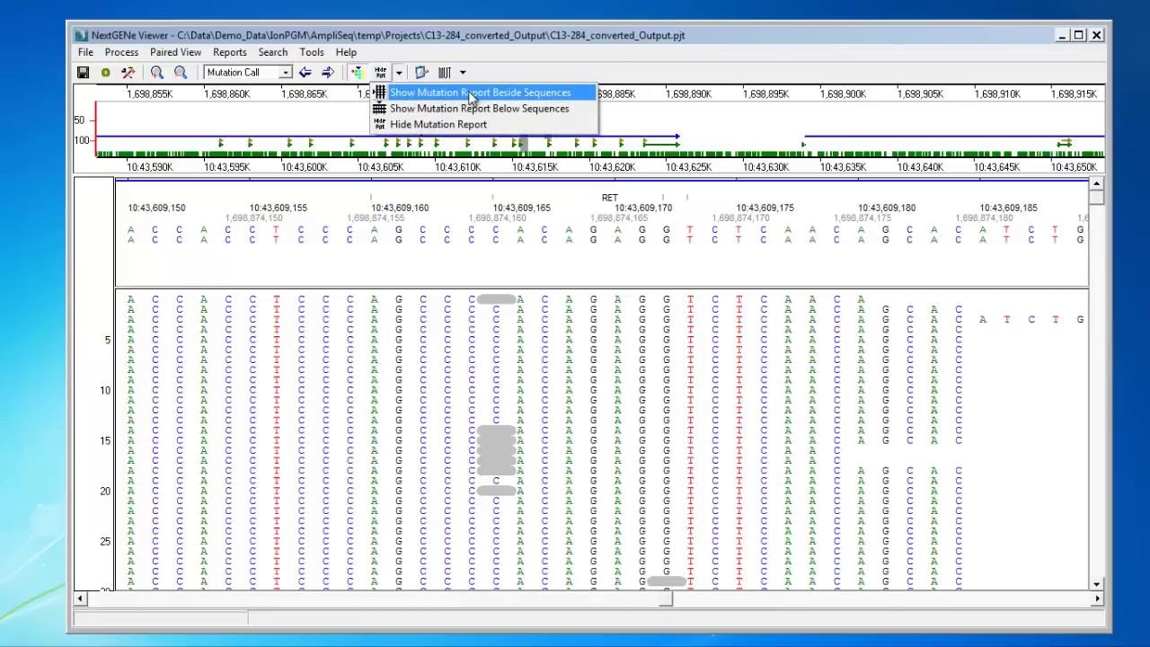
click(444, 109)
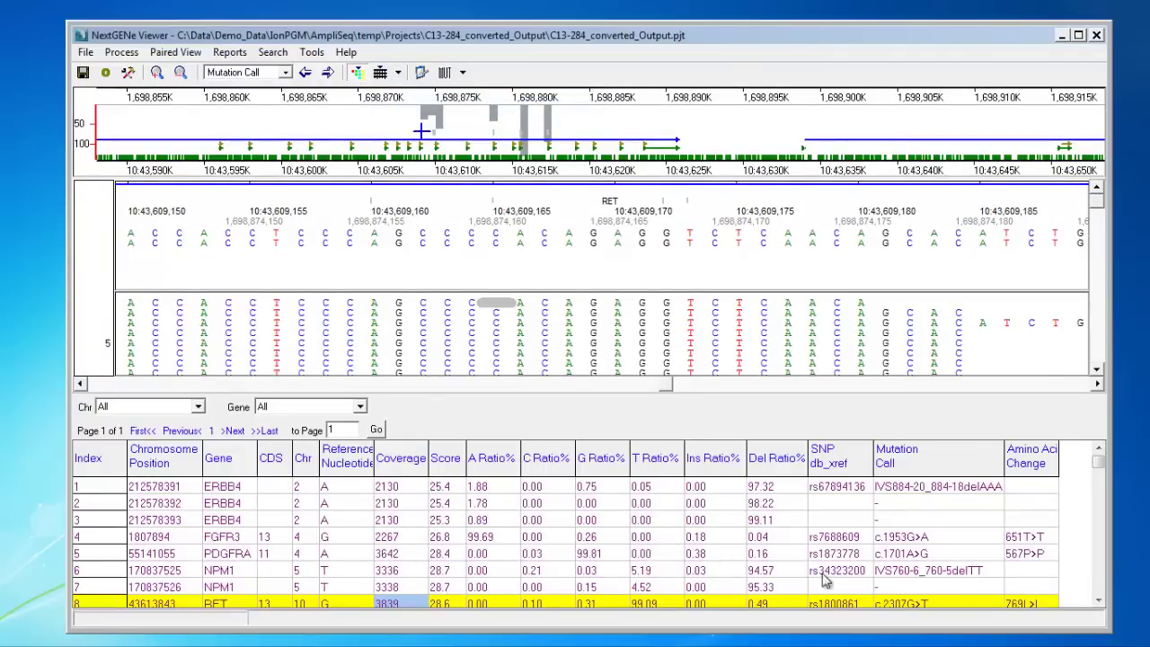
click(1097, 602)
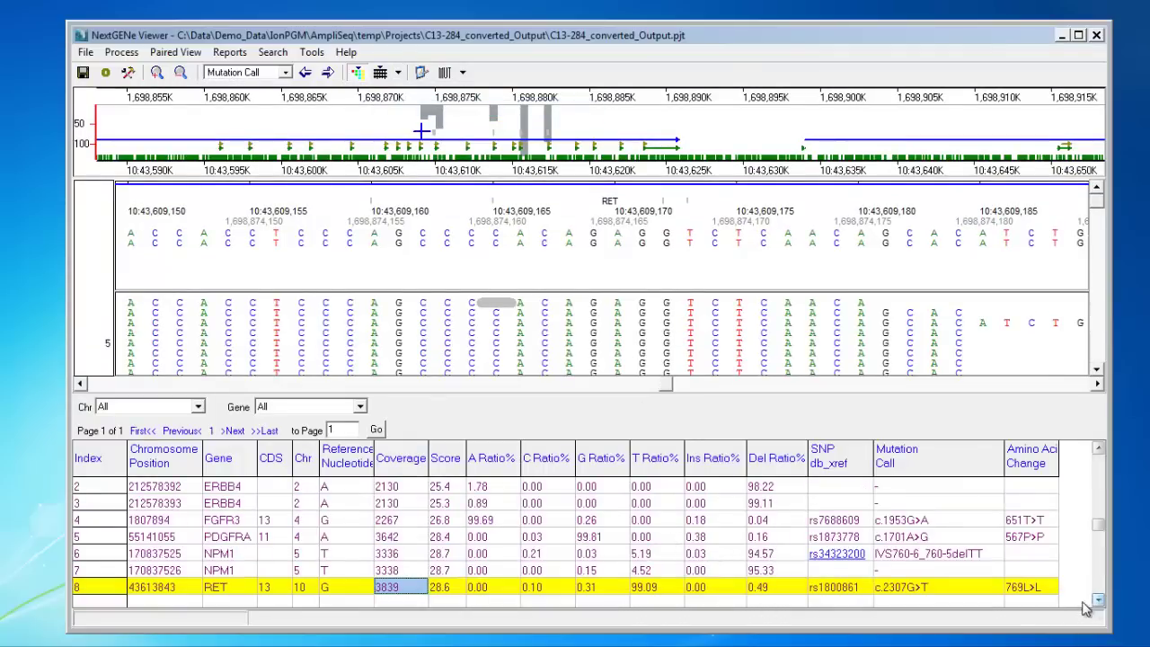
click(200, 587)
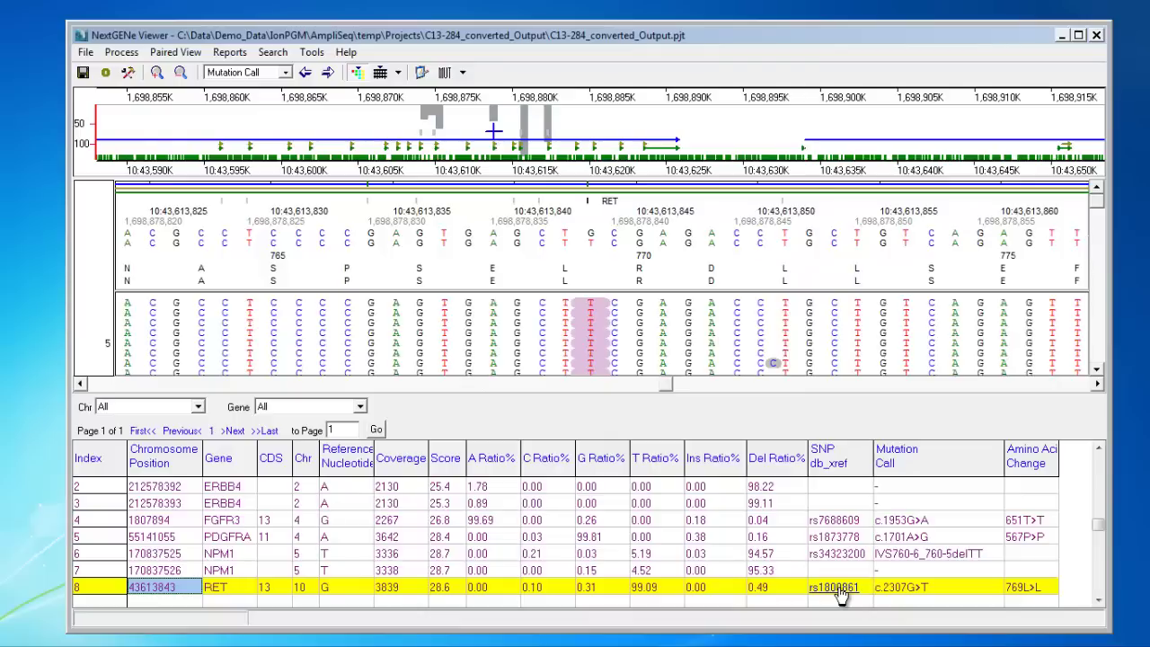
click(840, 596)
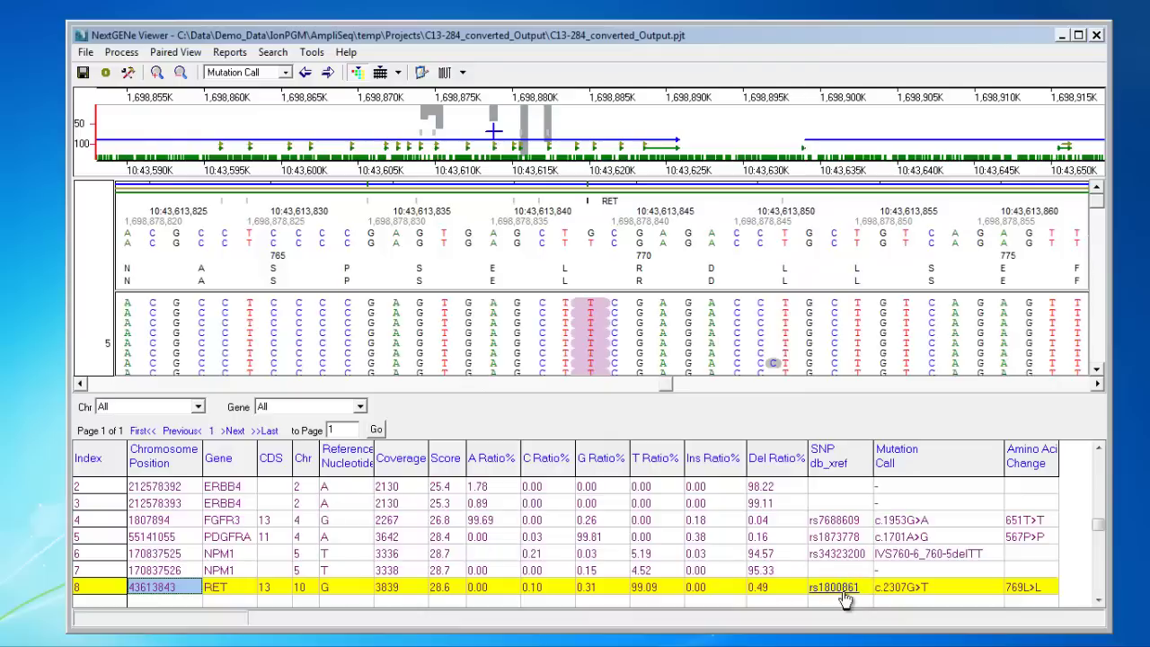
- In Mutation Report Settings' Filter options, leave CDS-only filtering off and toggle Silent substitutions
click(421, 73)
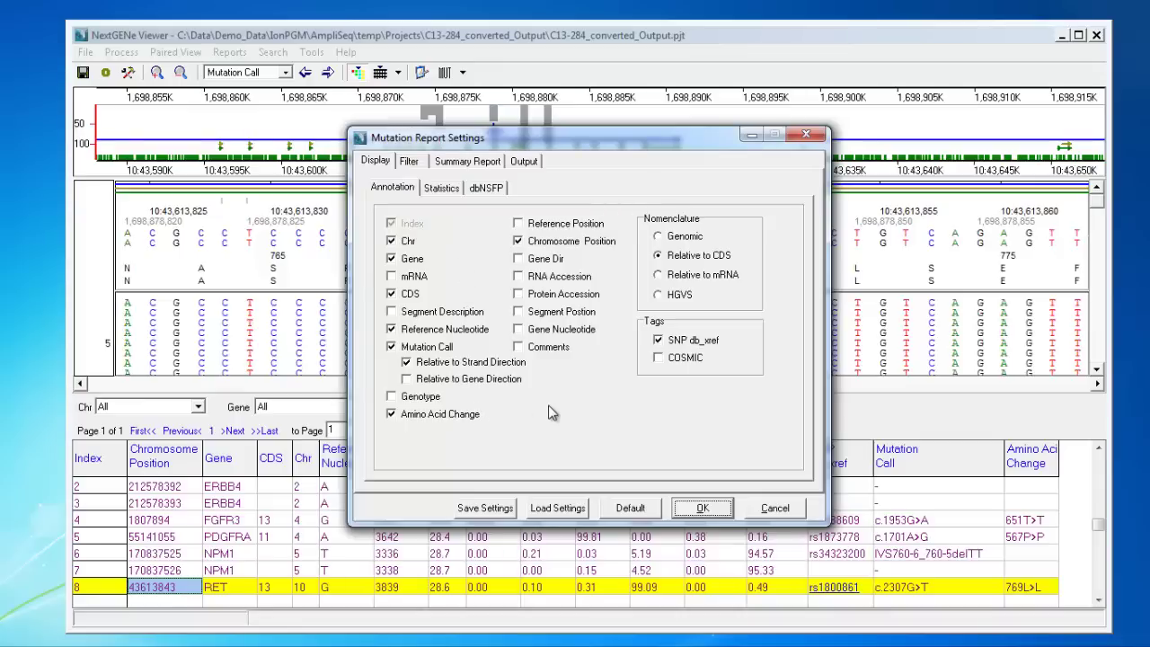
click(415, 162)
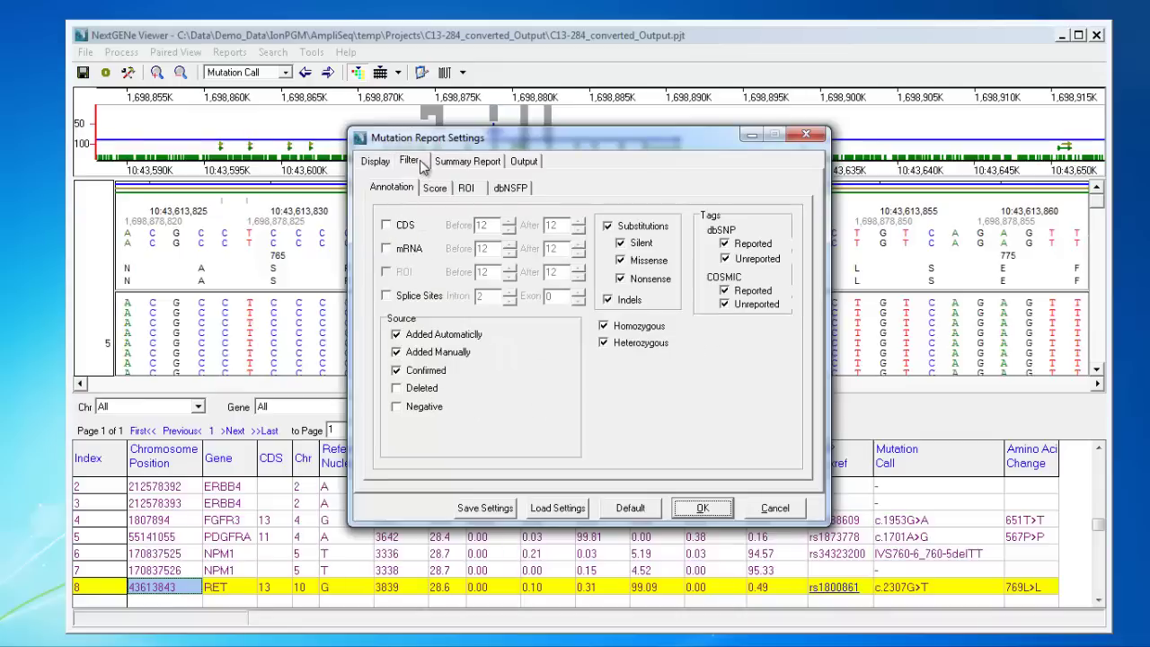
click(387, 226)
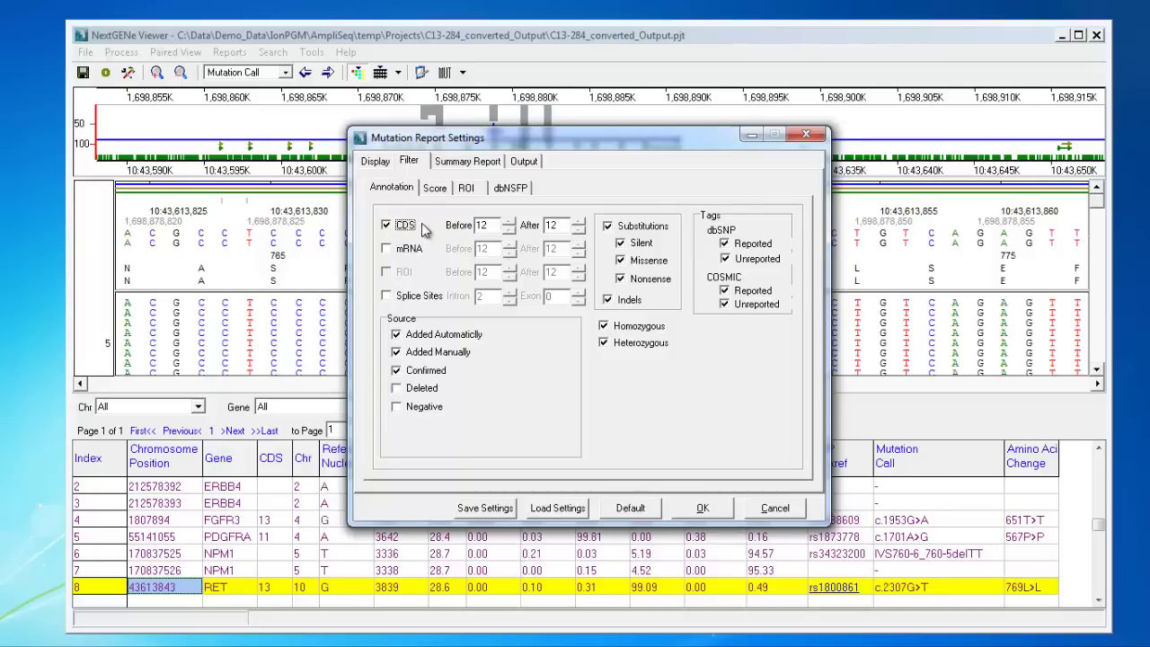
click(411, 226)
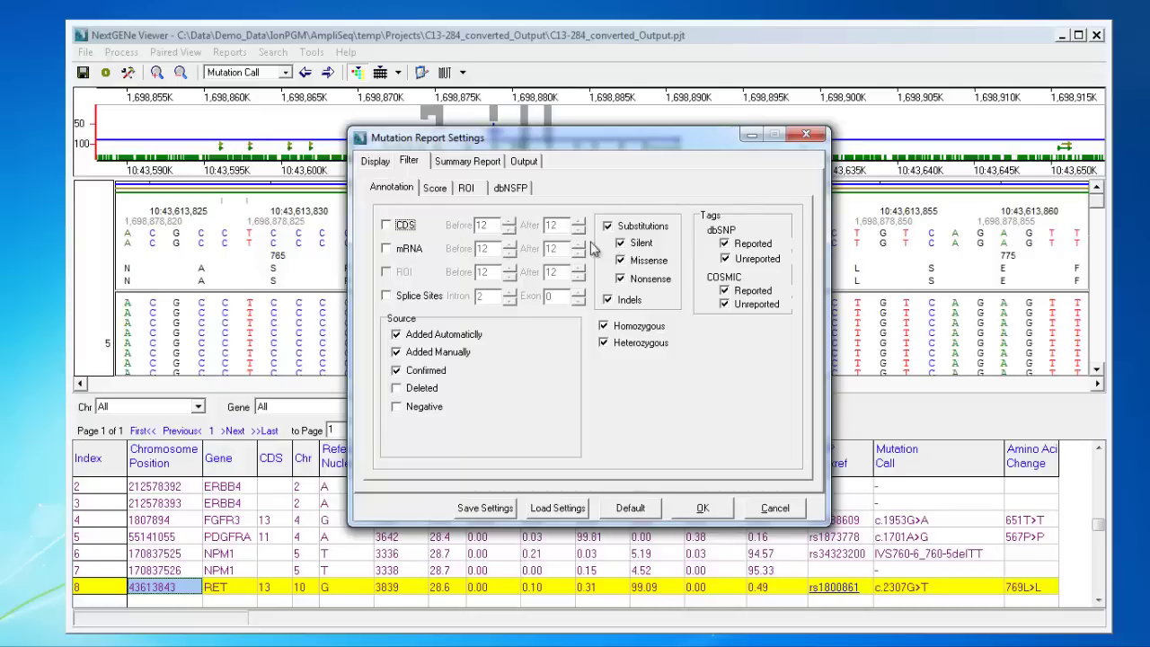
click(643, 251)
- Review the Score filters, then the ROI filter using 4475346_CHP2_designed_20120806.bed
click(436, 190)
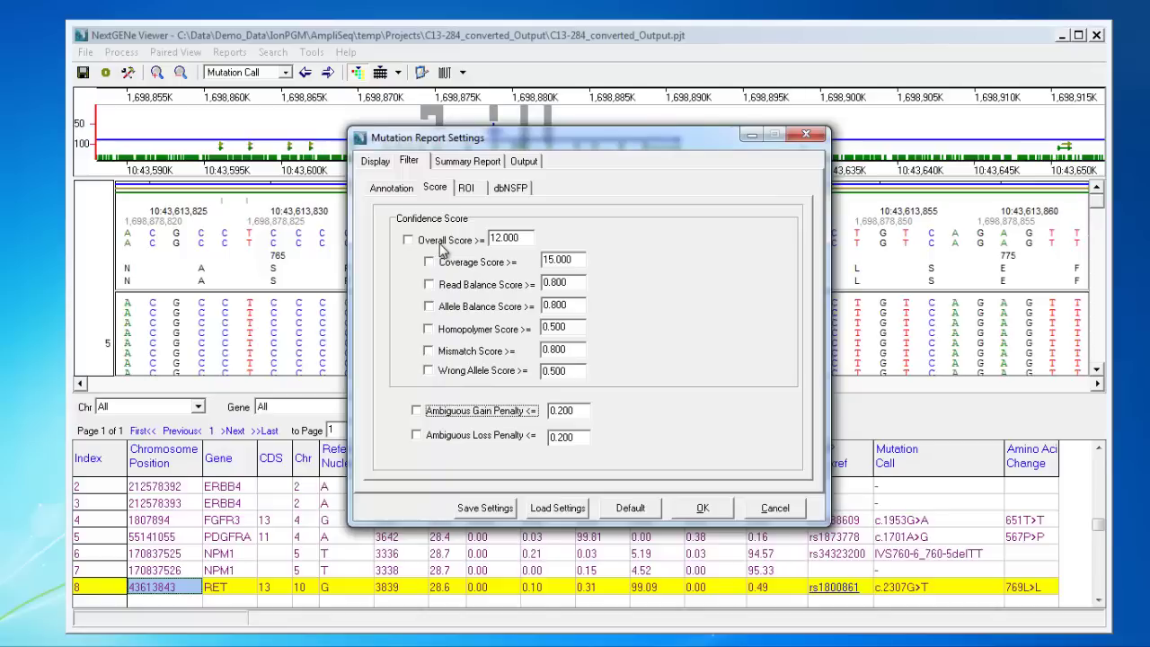
click(467, 189)
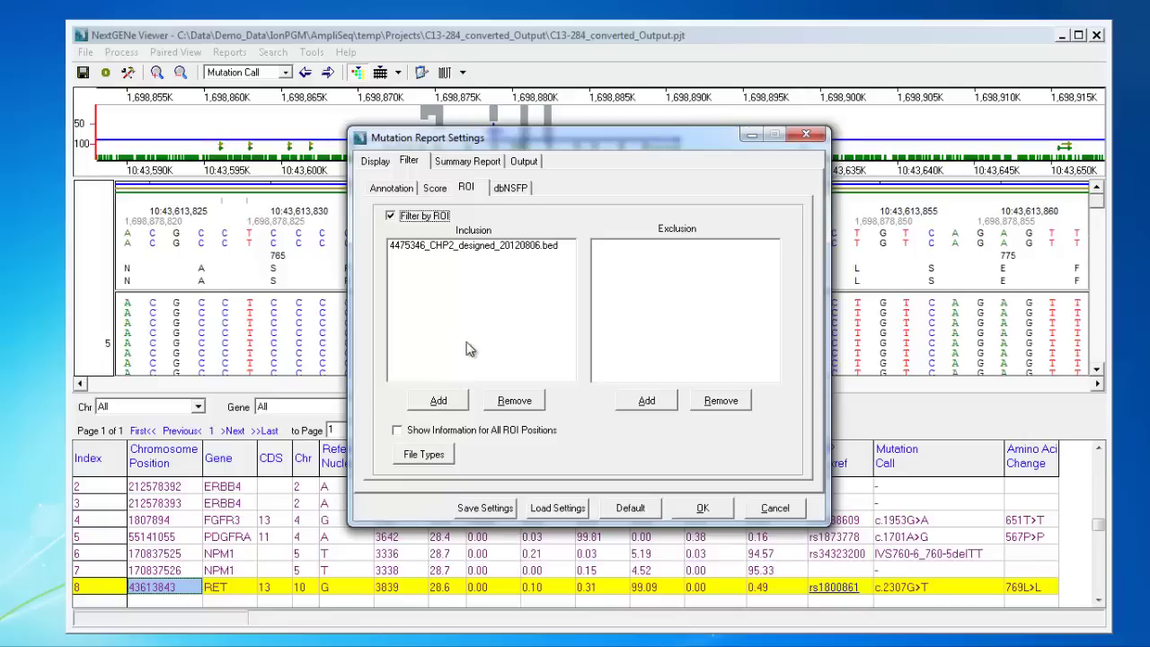
- Close the mutation report settings and open the Coverage Curve report
click(775, 509)
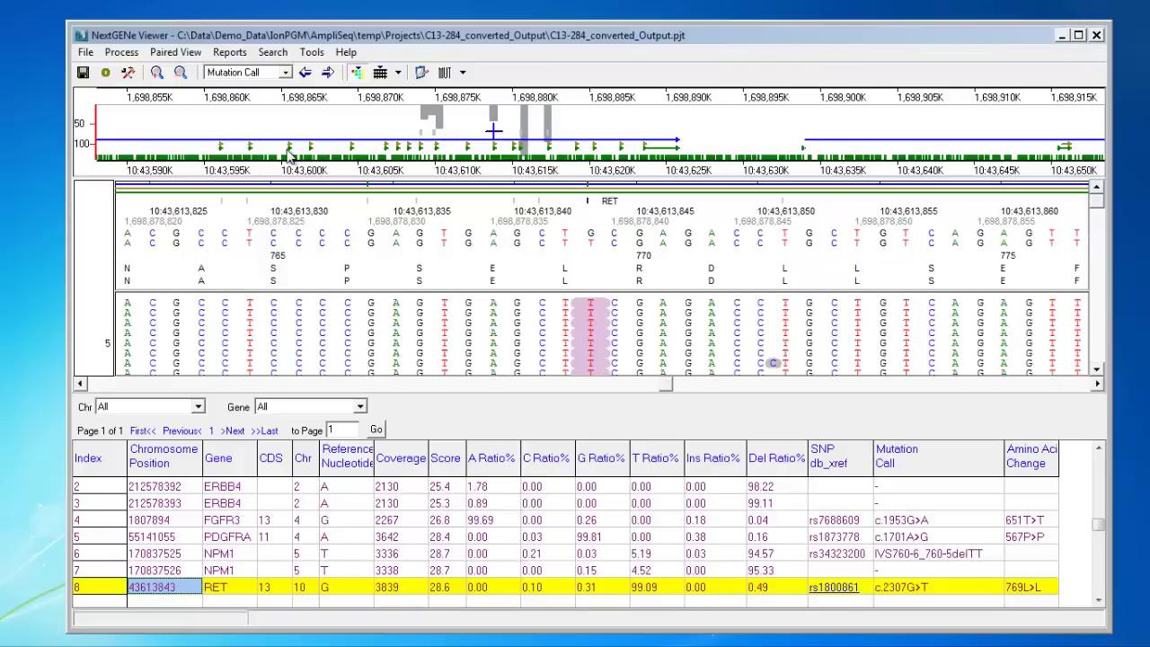
click(229, 54)
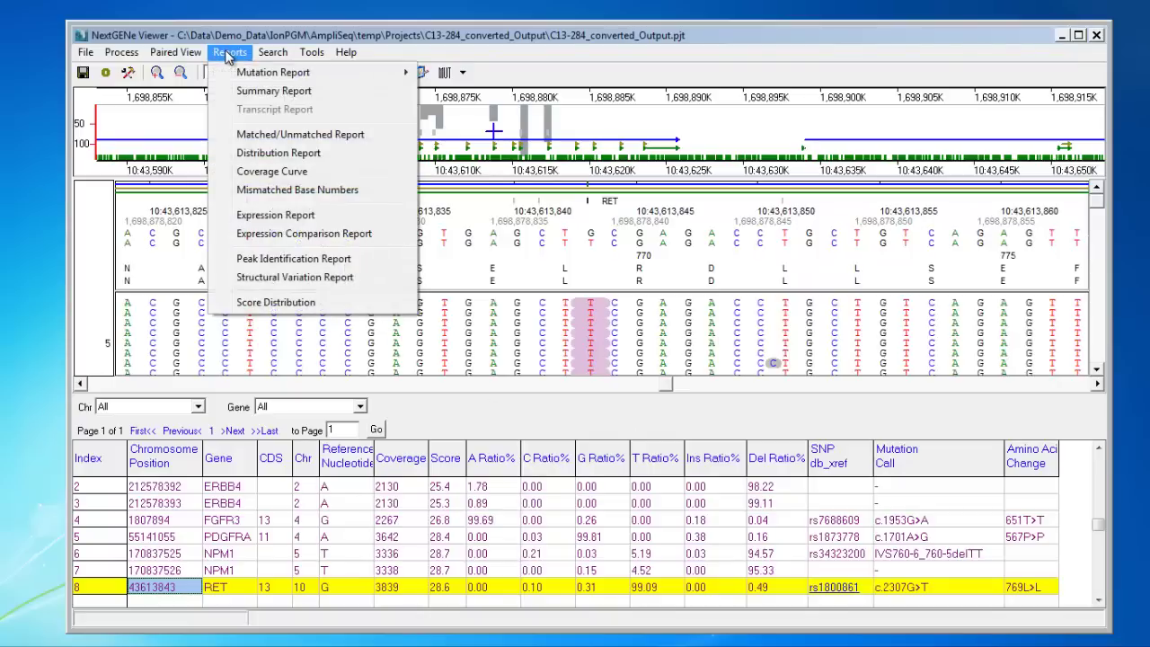
click(275, 173)
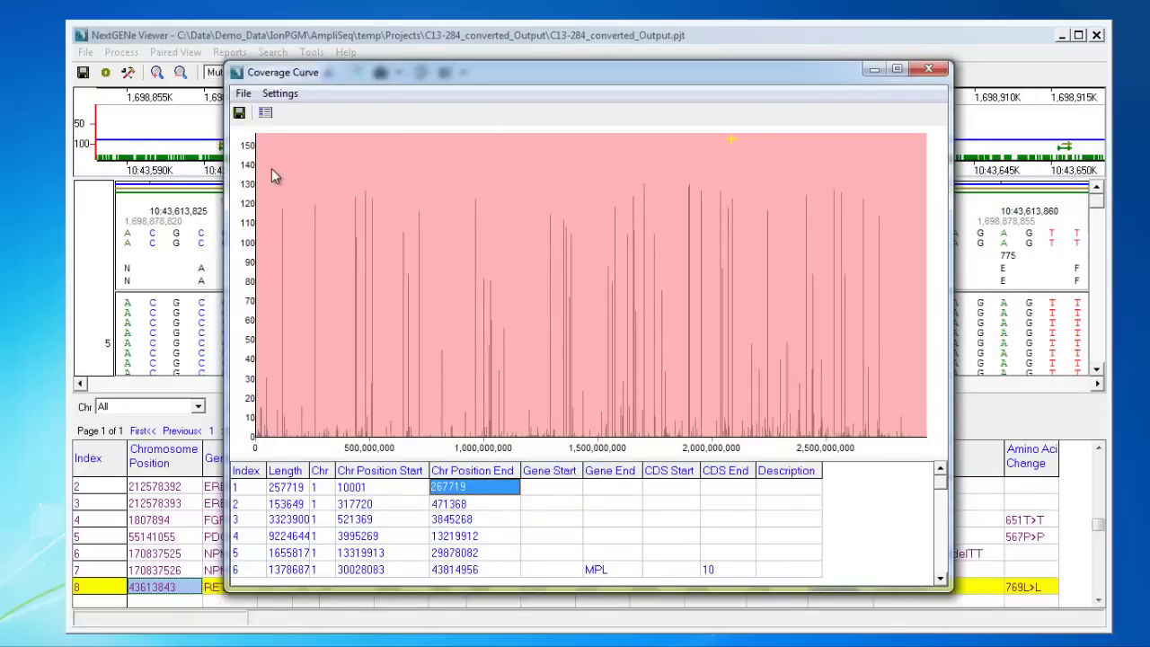
- Set the coverage curve region of interest to 4475346_CHP2_designed_20120806.bed
click(279, 95)
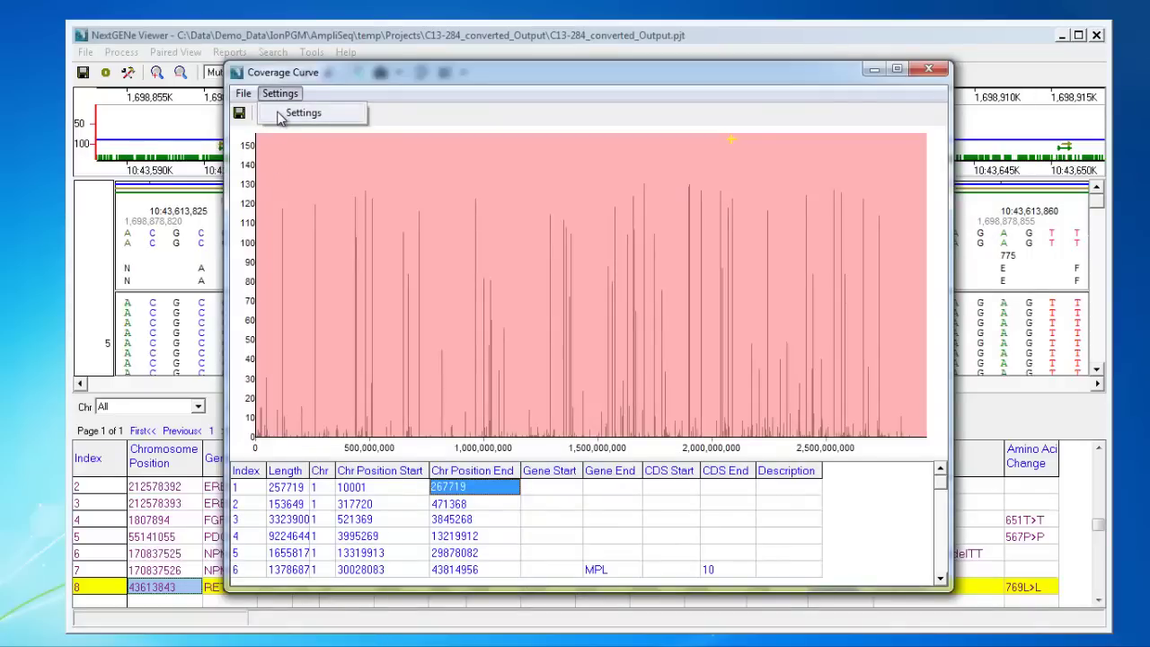
click(303, 113)
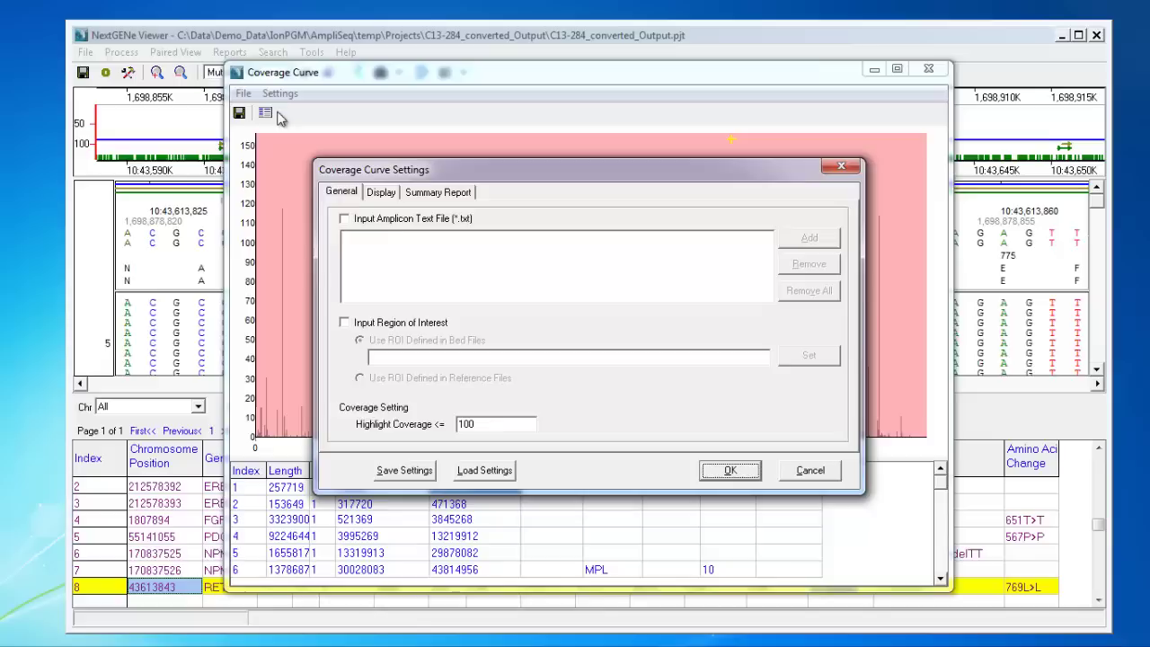
click(443, 323)
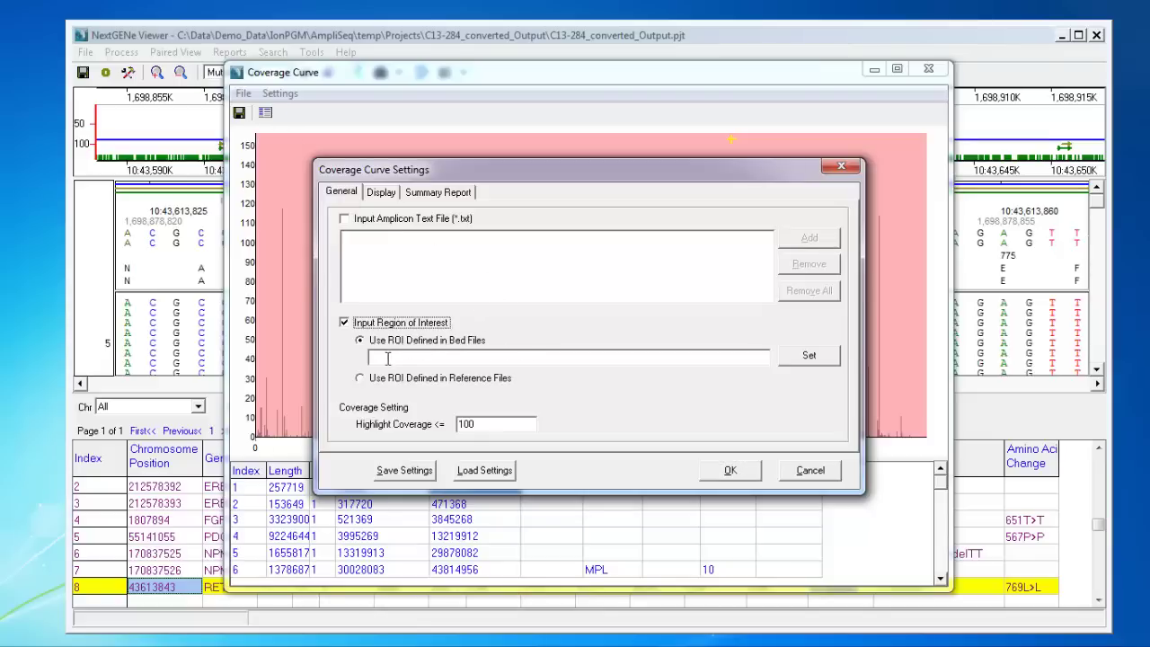
click(814, 363)
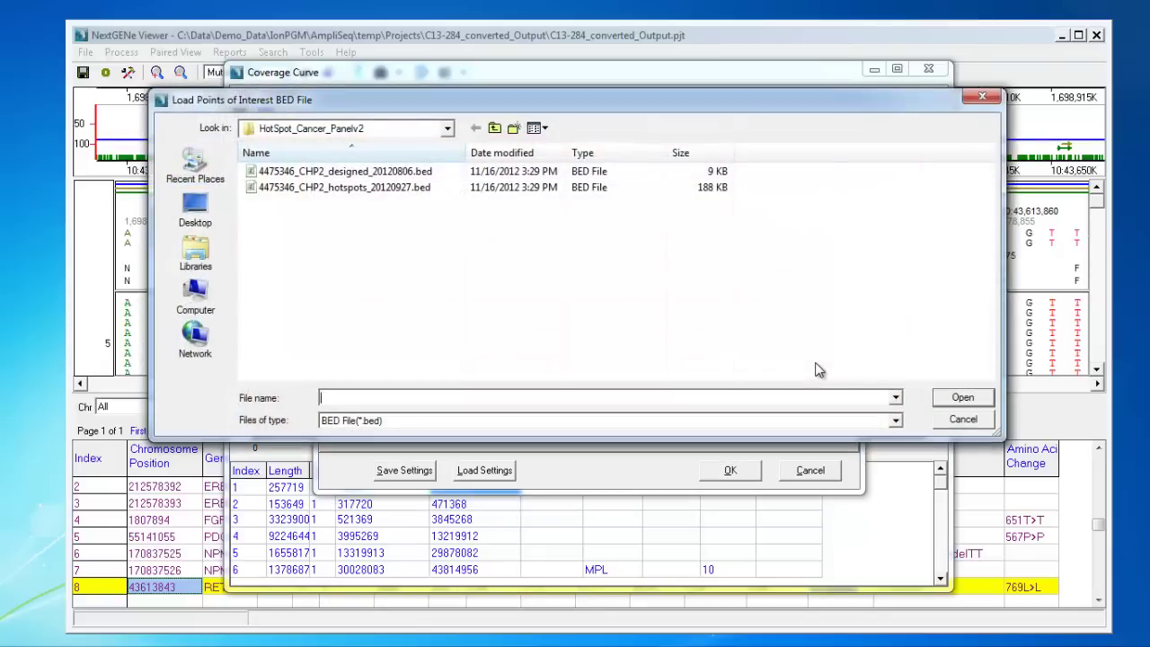
click(424, 174)
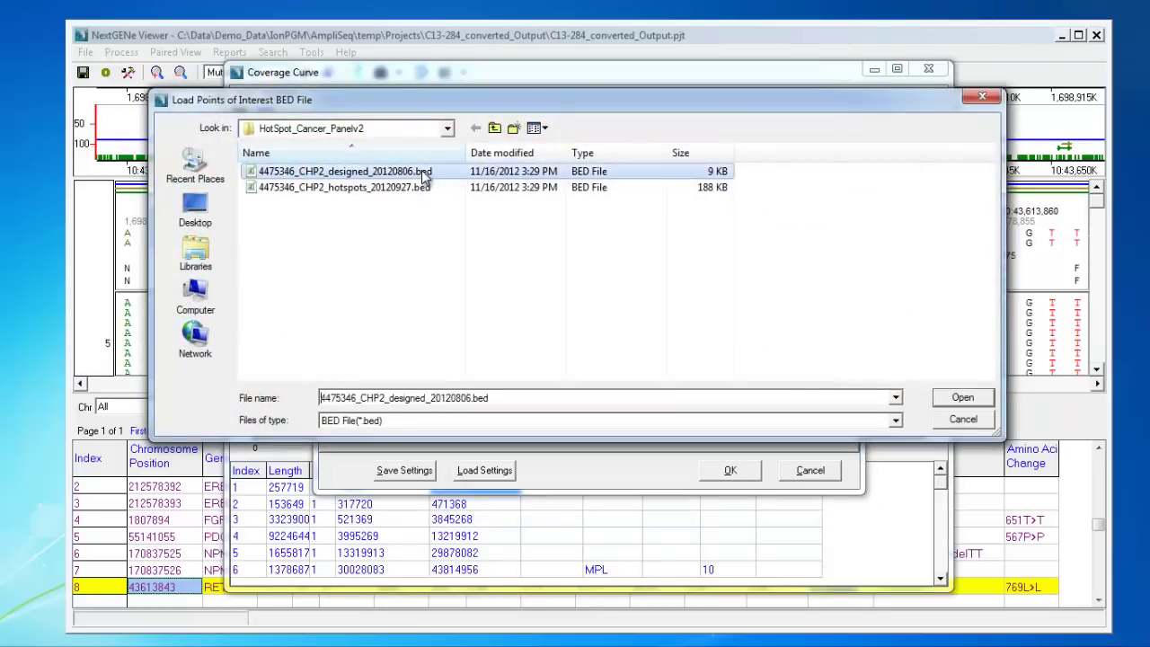
double_click(424, 174)
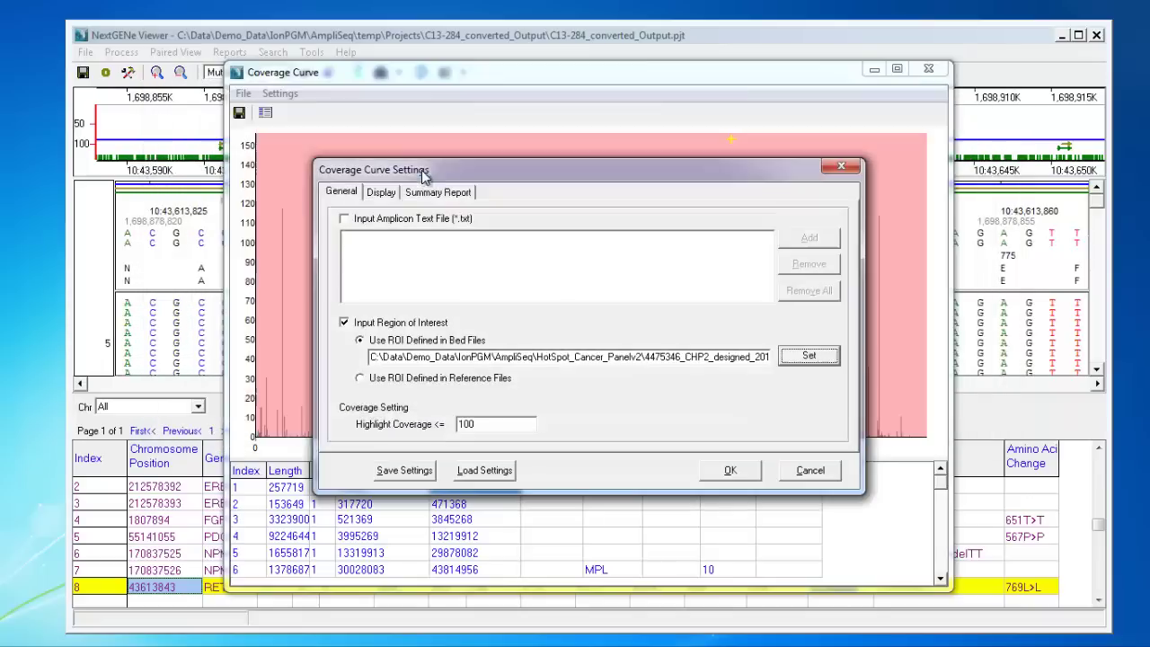
- Raise the highlight coverage threshold to 1000 and apply the coverage curve settings
click(512, 425)
text(0)
click(726, 471)
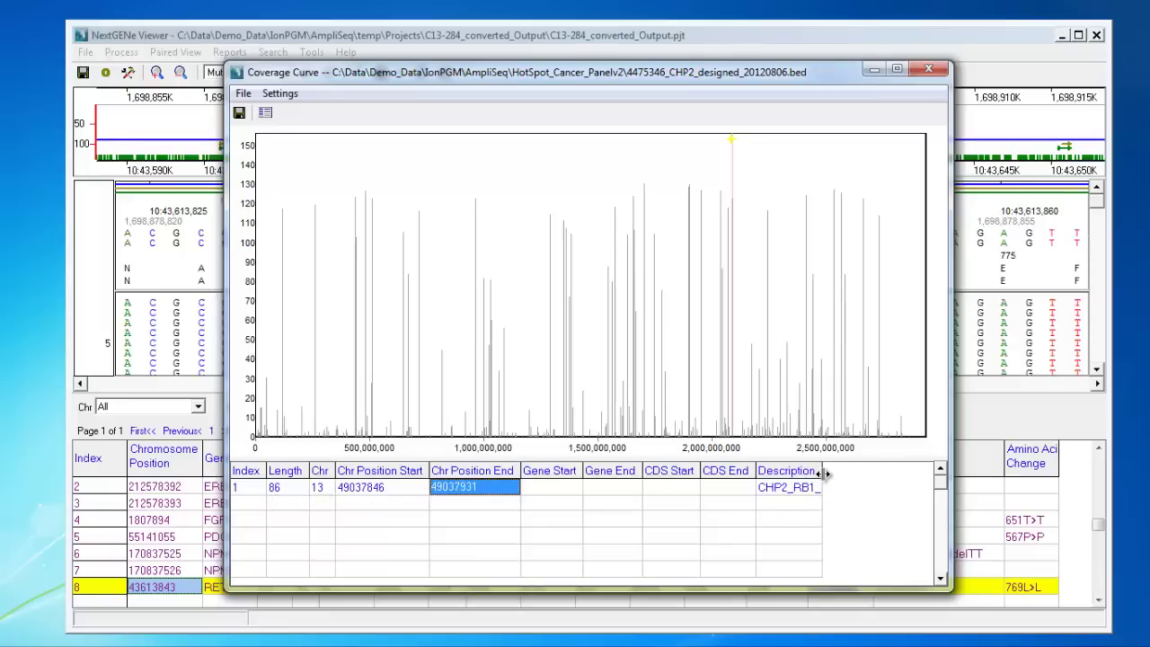
- Widen the Description column and select the low-coverage region CHP2_RB1_9
drag(840, 472, 883, 472)
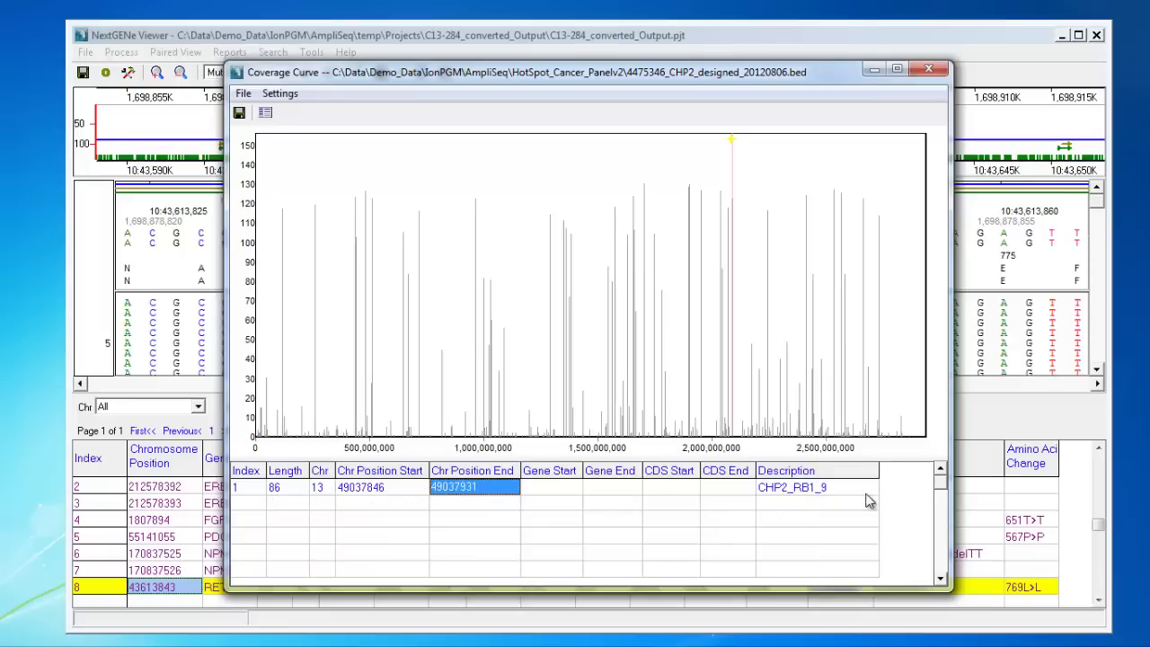
click(870, 492)
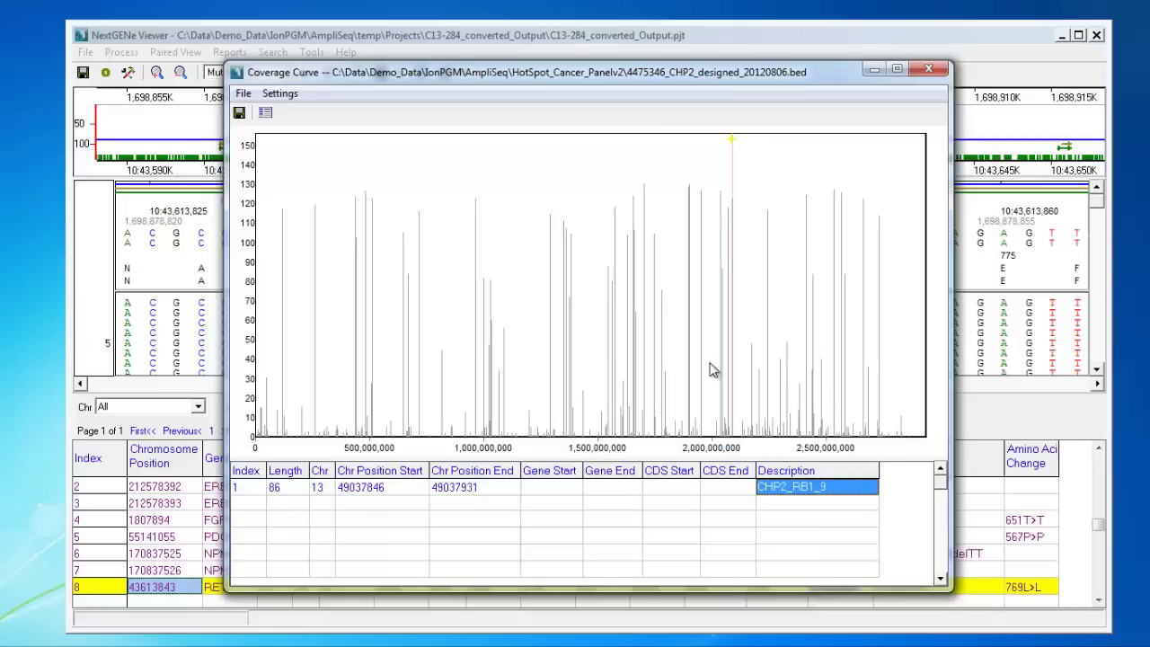
click(243, 95)
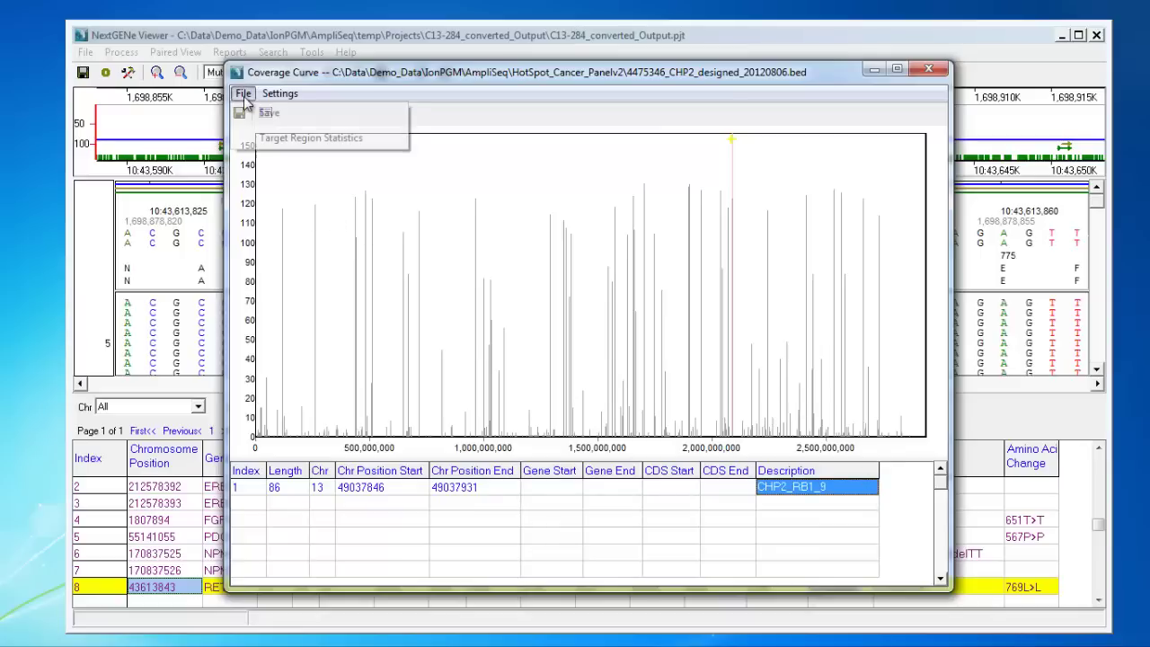
- Show Target Region Statistics: 772460 total reads, 97.255% on target, 3469.46 average coverage
click(267, 140)
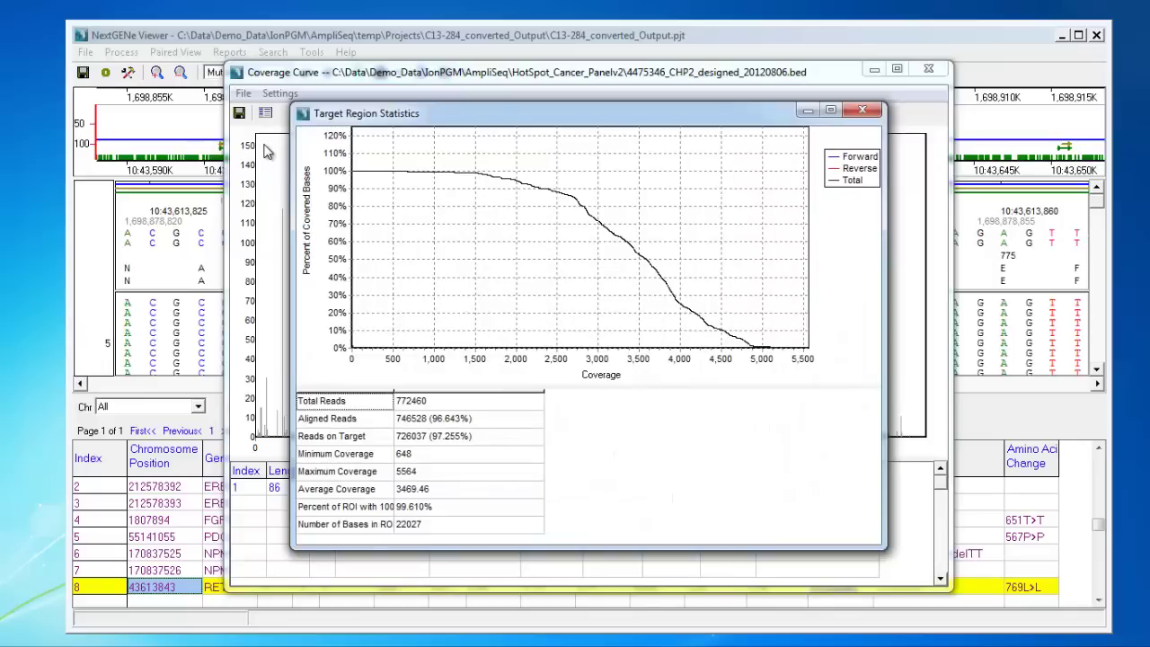